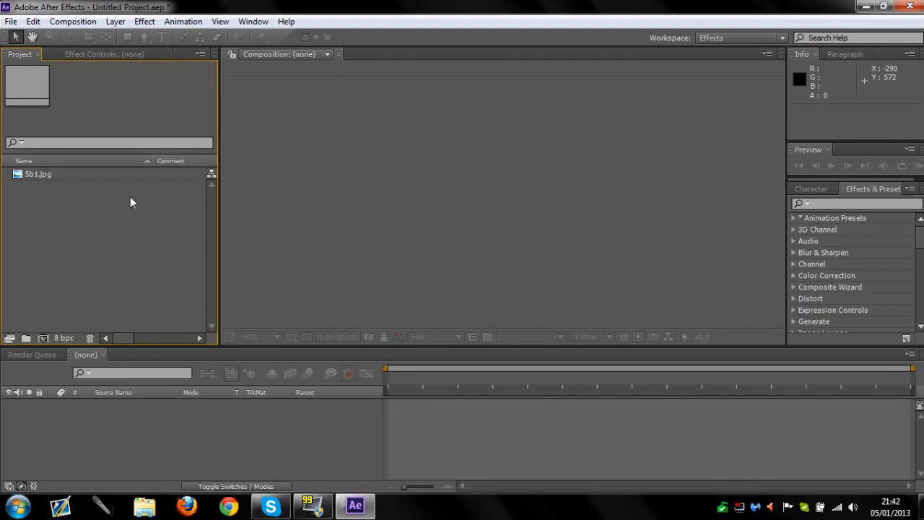
Create a composition from 5b1.jpg and add a second, hidden copy of the image beneath the first
left_click(44, 172)
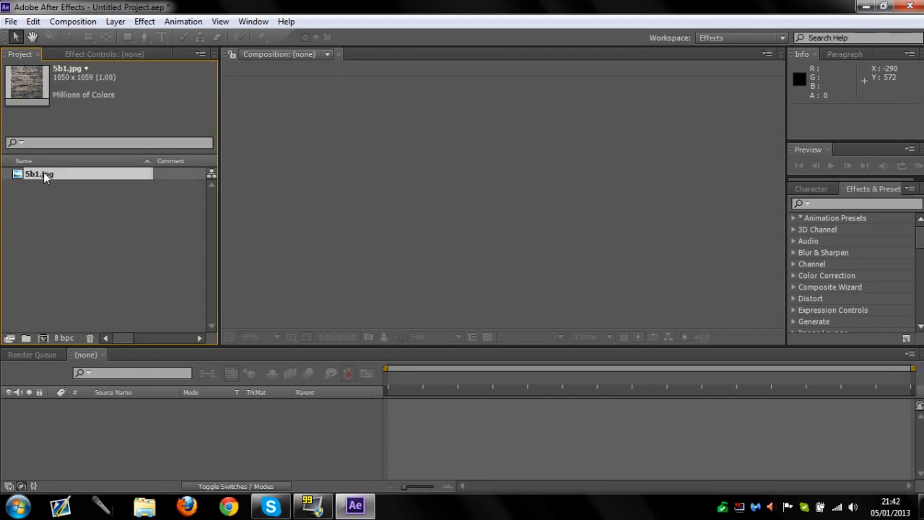
left_click_drag(44, 171, 49, 339)
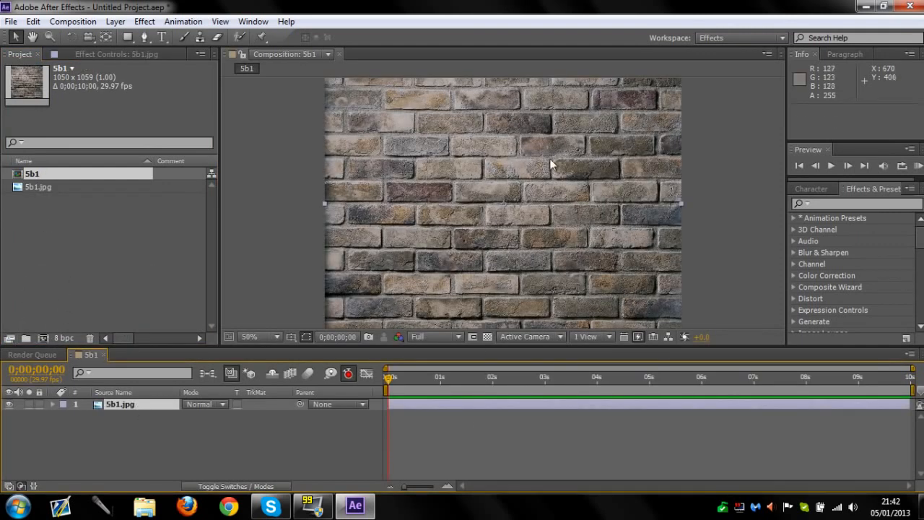
left_click_drag(41, 174, 148, 418)
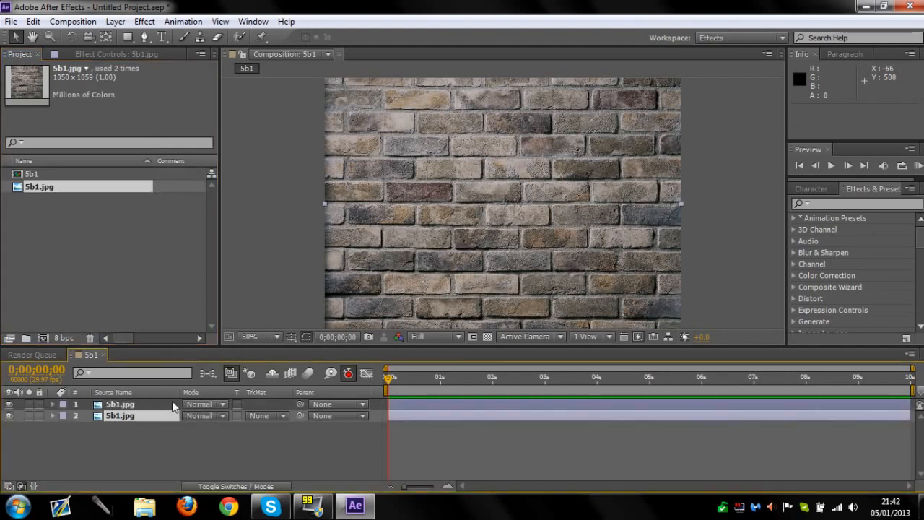
left_click(9, 416)
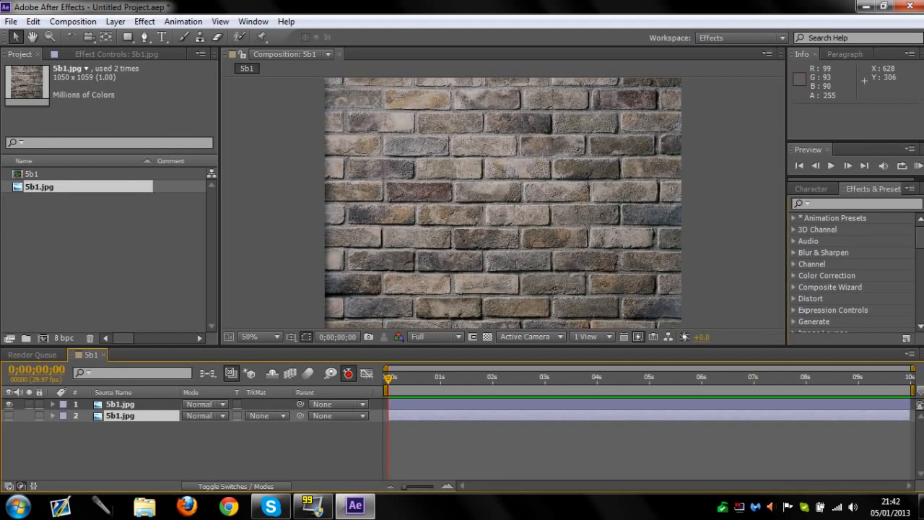
Apply the Shatter simulation effect to the upper 5b1.jpg layer
key("h")
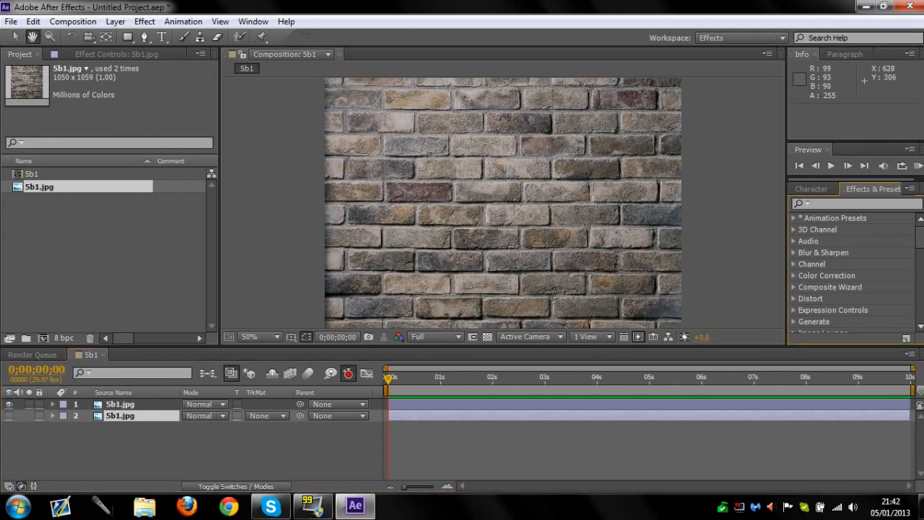
left_click(809, 203)
type("shat")
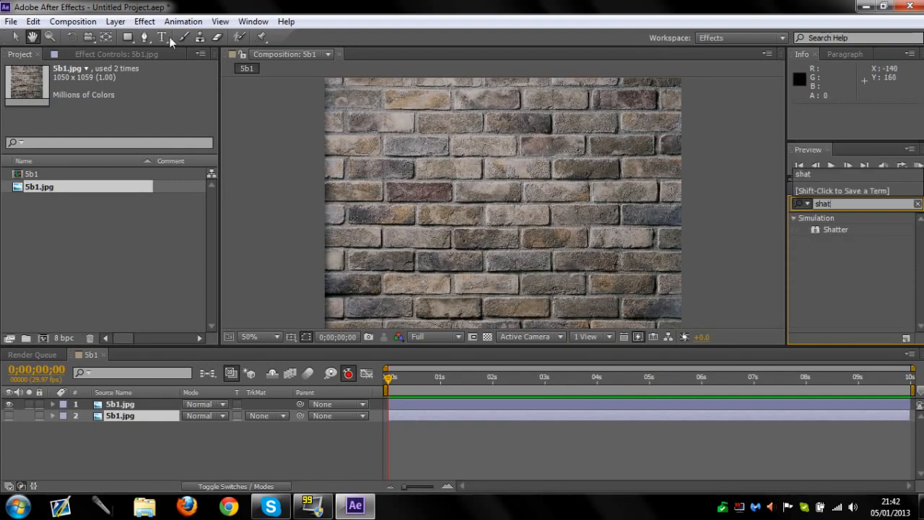
left_click(144, 21)
left_click(115, 404)
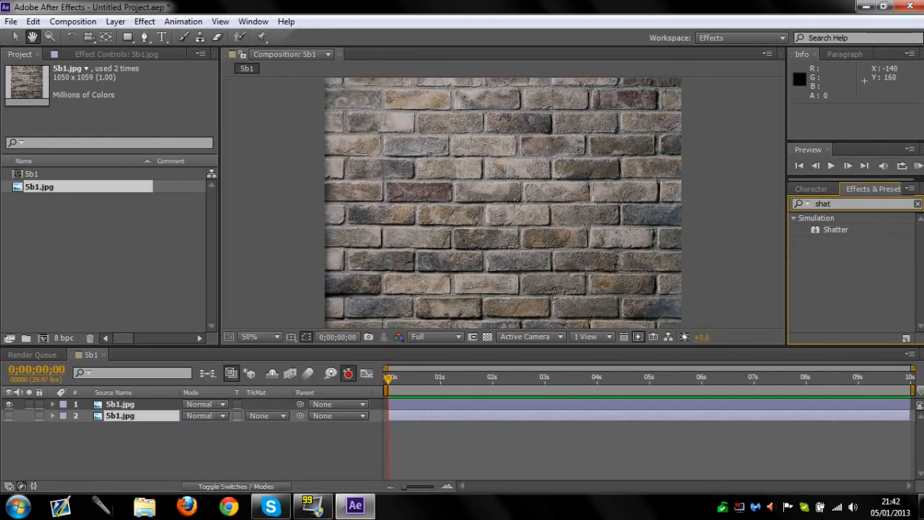
left_click(16, 36)
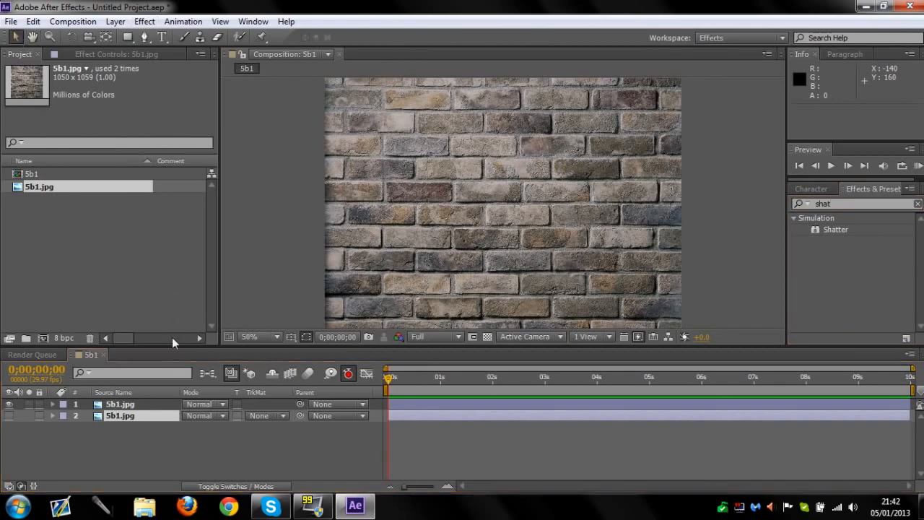
left_click(145, 403)
left_click(144, 21)
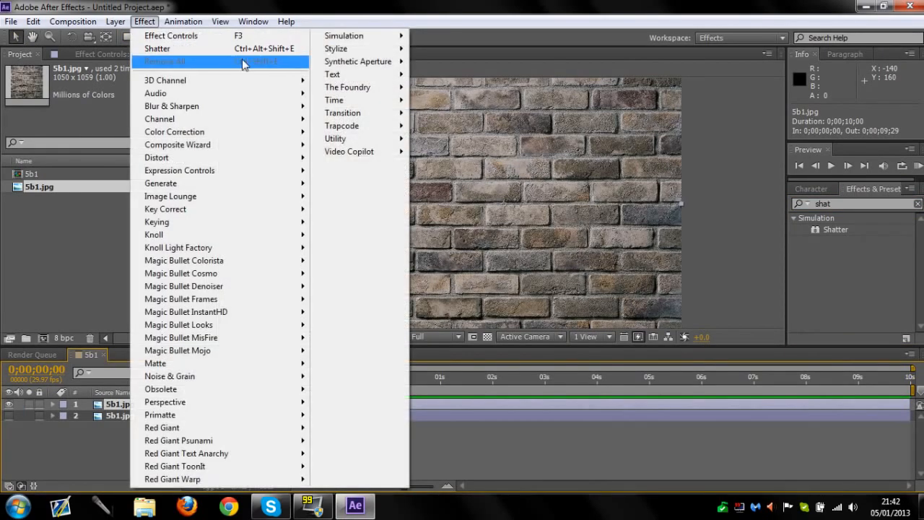
mouse_move(363, 40)
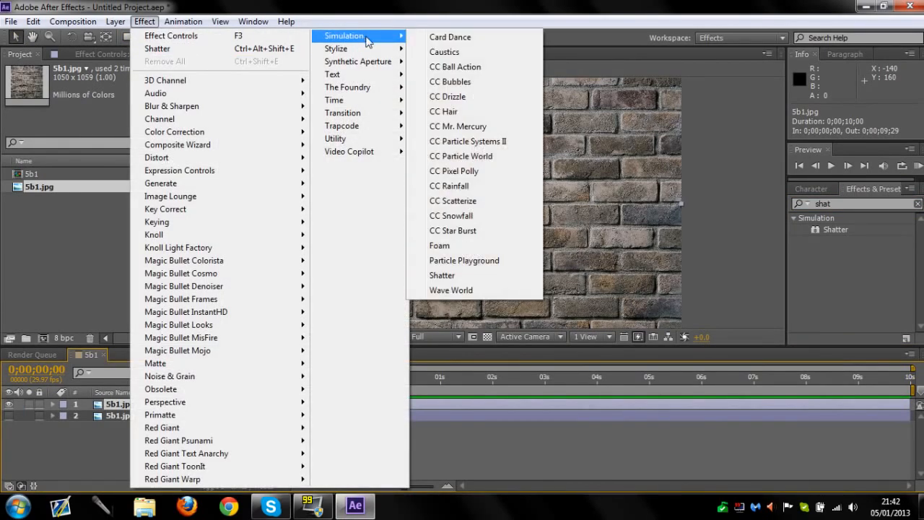
left_click(454, 276)
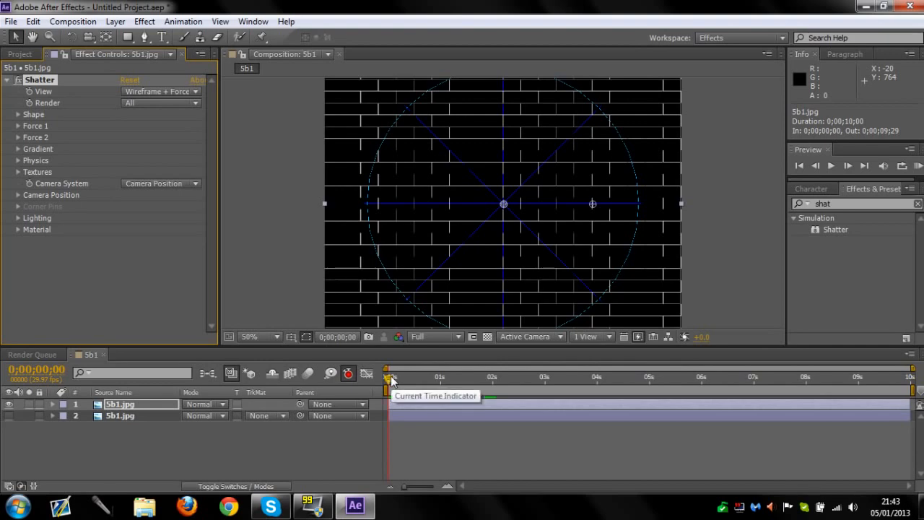
Go to frame 3 of the composition and set the Shatter view to Rendered
left_click_drag(391, 381, 393, 379)
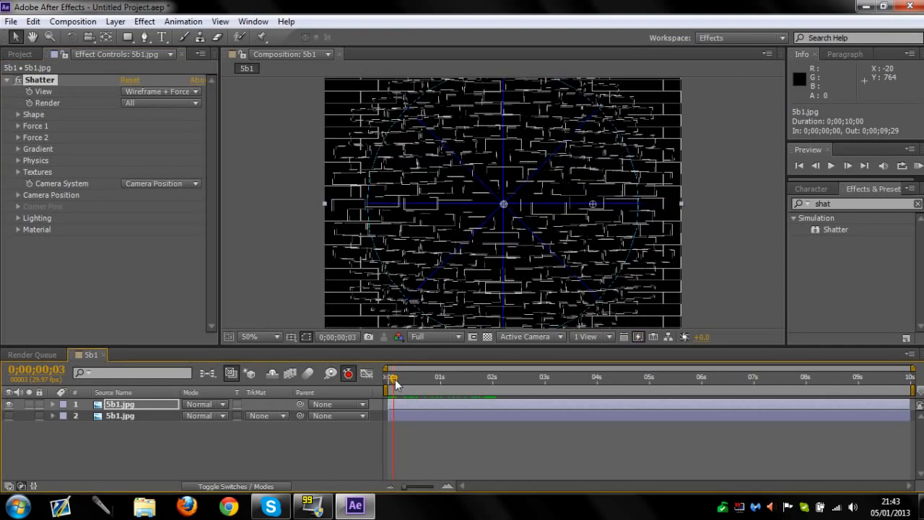
left_click(166, 92)
left_click(180, 107)
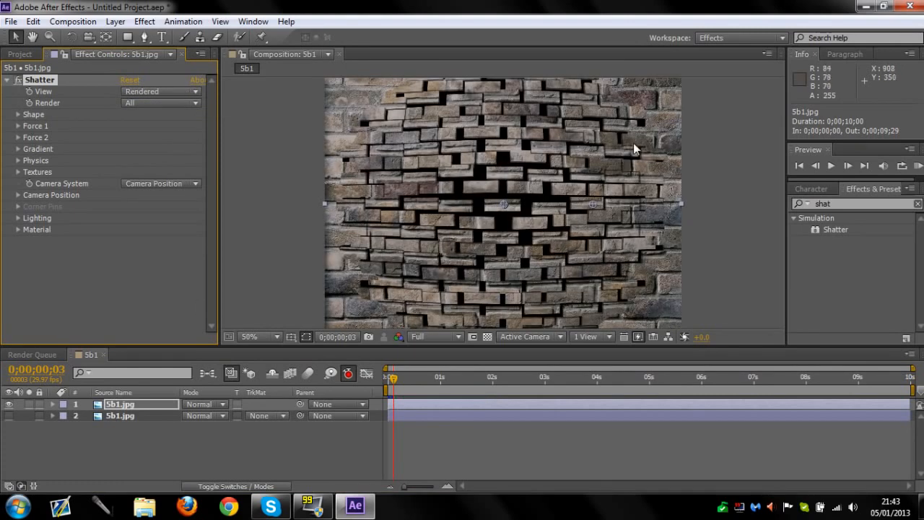
Set the Shatter shape's Repetitions to 5.30 and move its Origin to 571.0, 427.5 so the pieces match the photographed bricks
left_click(17, 115)
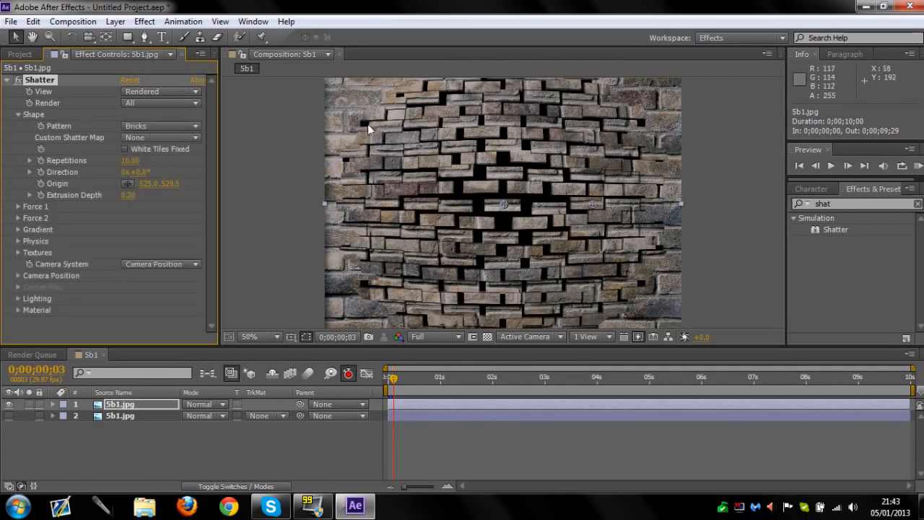
left_click_drag(130, 160, 96, 160)
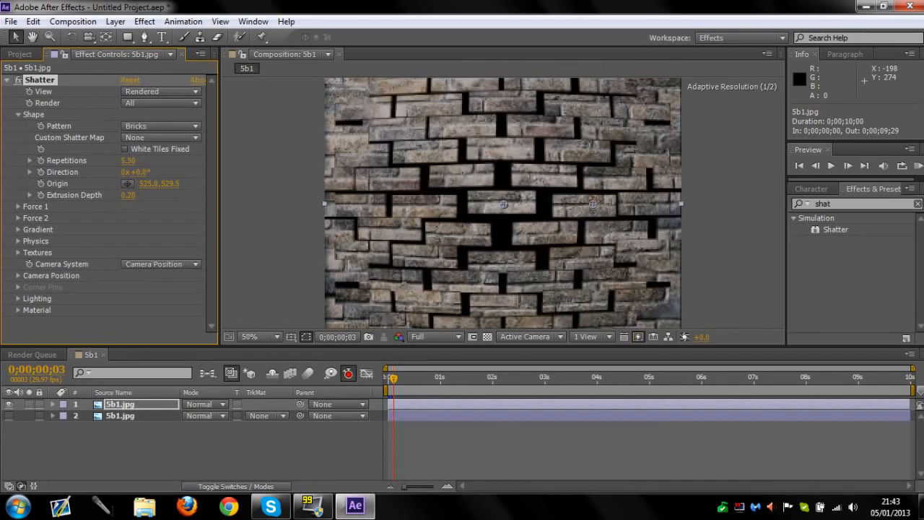
left_click_drag(504, 204, 520, 168)
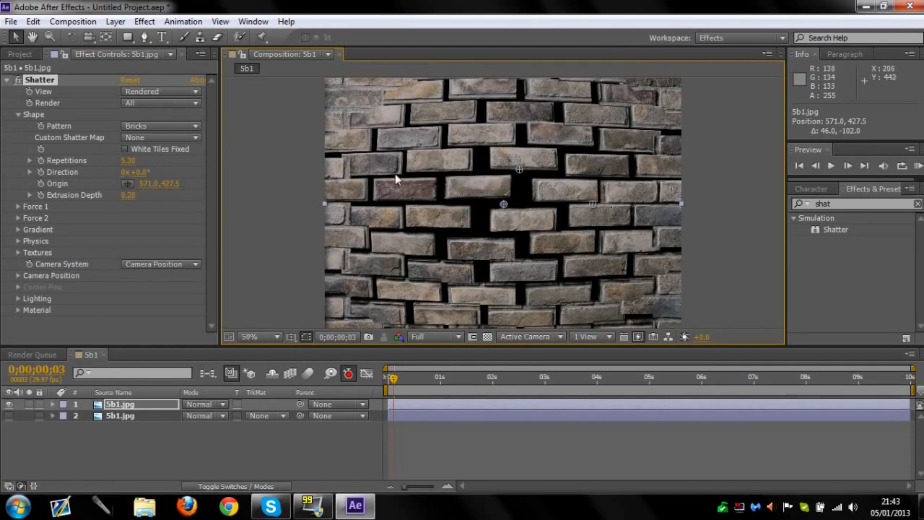
mouse_move(396, 381)
left_mouse_down()
mouse_move(412, 379)
mouse_move(389, 375)
mouse_move(396, 380)
left_mouse_up()
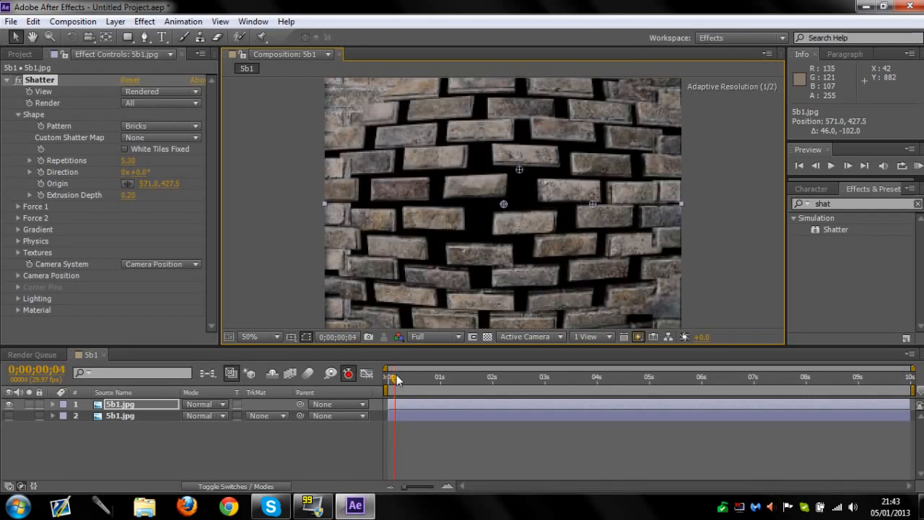
left_click_drag(396, 380, 389, 377)
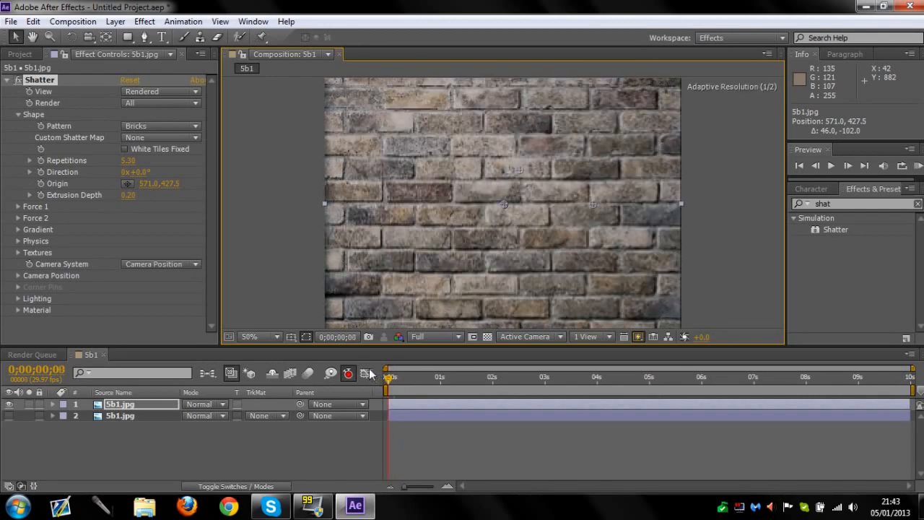
left_click(18, 114)
Reveal the Shatter effect's Force 1 properties in an enlarged timeline and try a Depth keyframe at 0 seconds
left_click(18, 126)
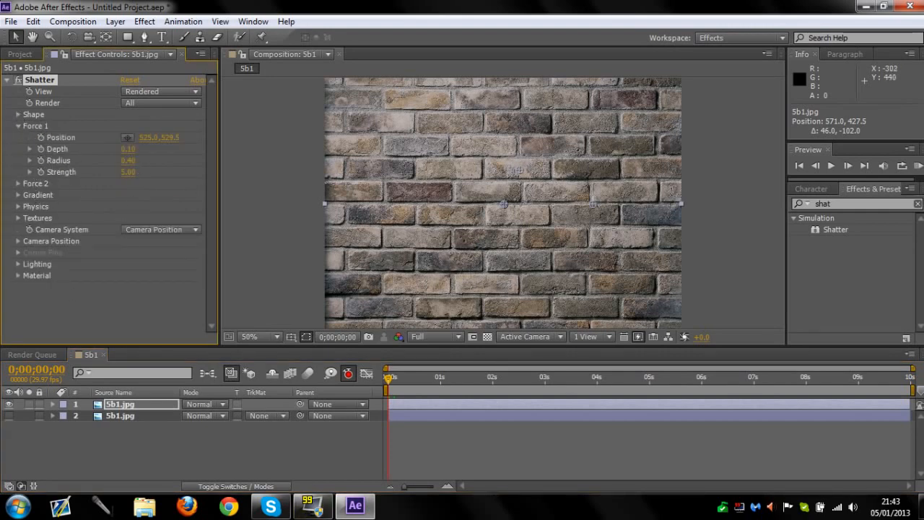
left_click(53, 406)
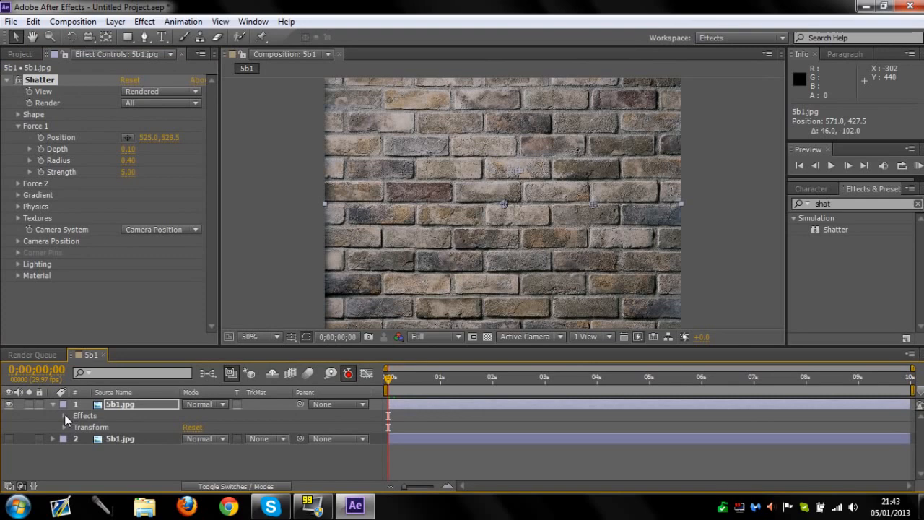
left_click(64, 415)
left_click(75, 427)
left_click_drag(208, 345, 207, 281)
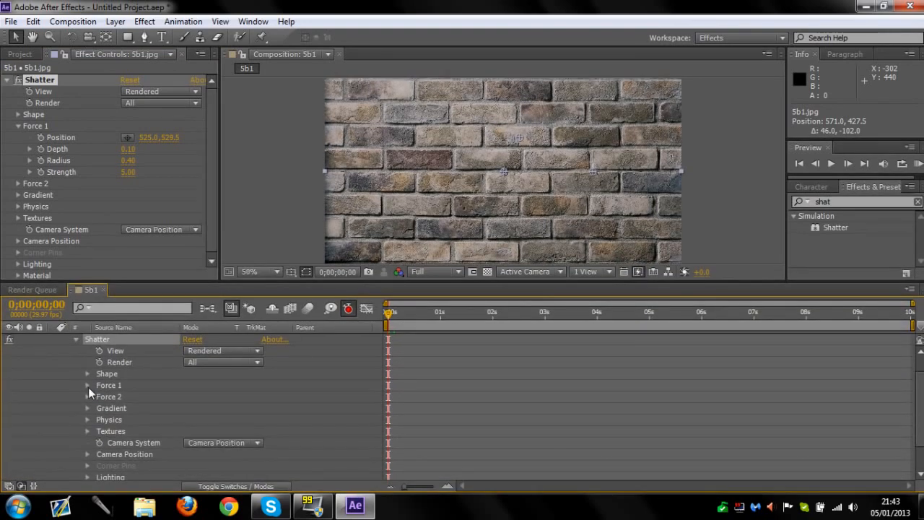
left_click(87, 385)
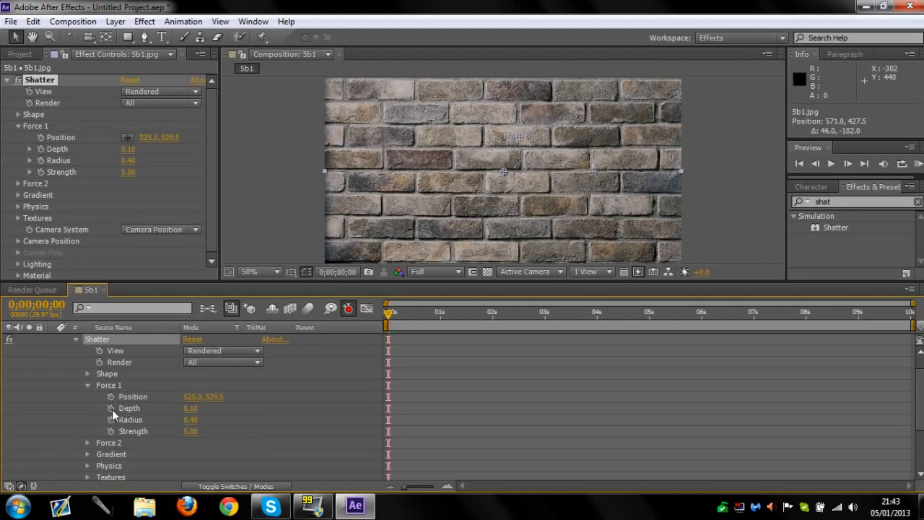
left_click(112, 409)
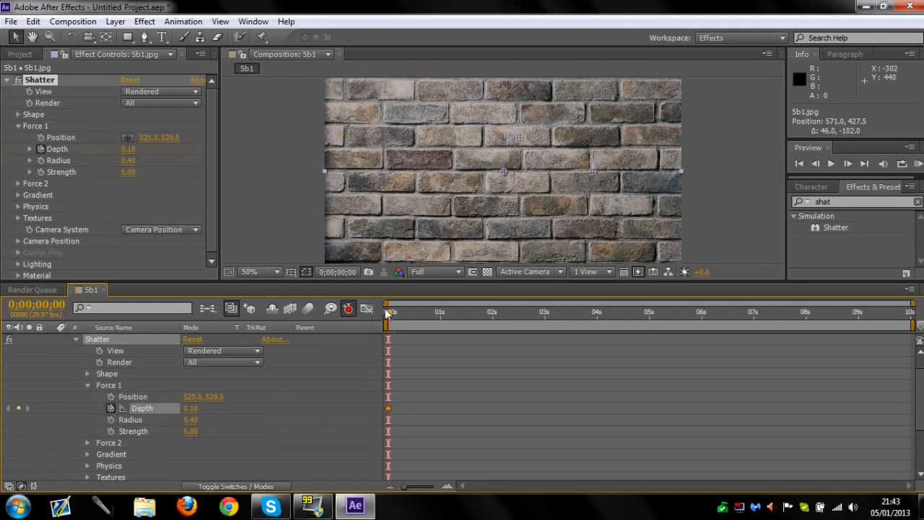
key("ctrl+z")
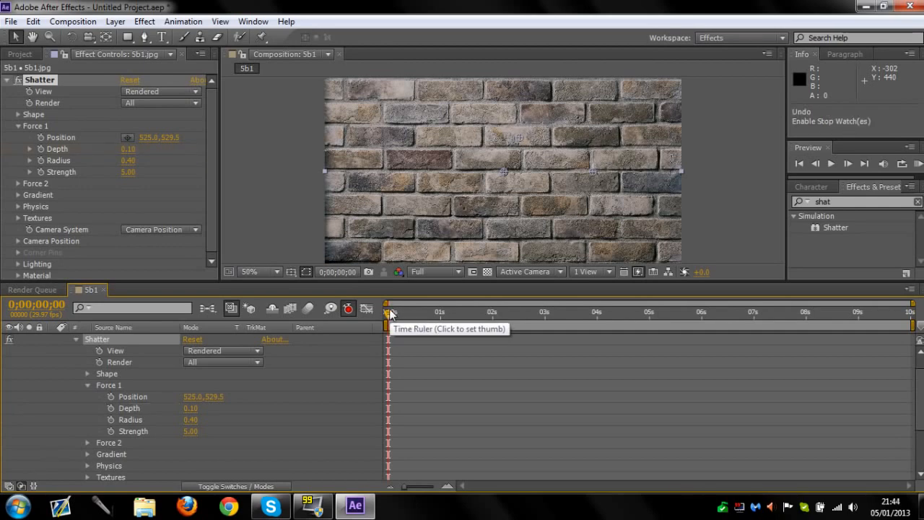
Keyframe the Force 1 Depth at 0.46 for both 0 and 1 seconds and at 0.06 for 2 seconds
left_click_drag(388, 318, 439, 310)
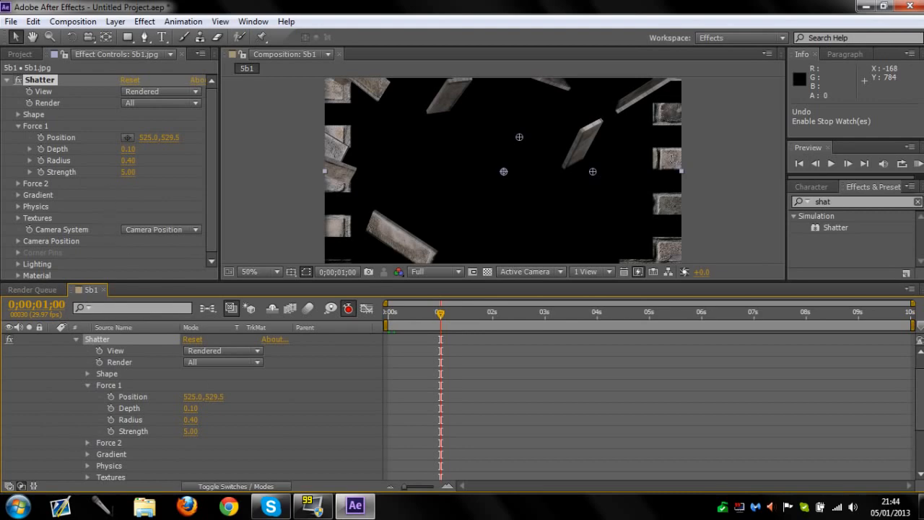
left_click_drag(191, 408, 211, 408)
left_click_drag(145, 150, 150, 153)
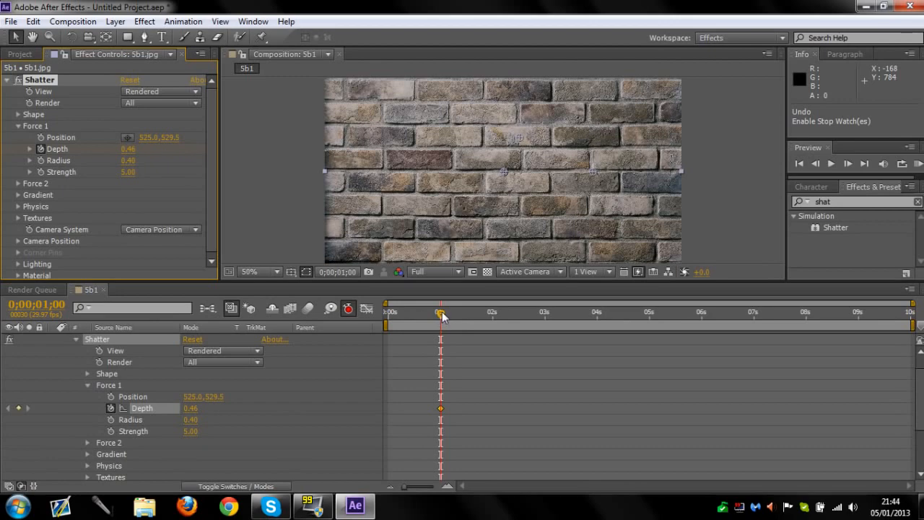
left_click_drag(439, 313, 394, 311)
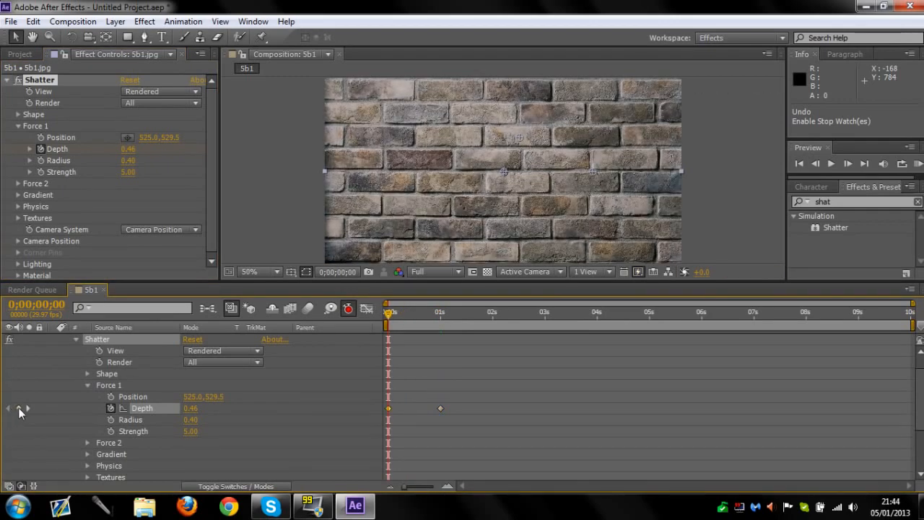
left_click_drag(389, 314, 492, 311)
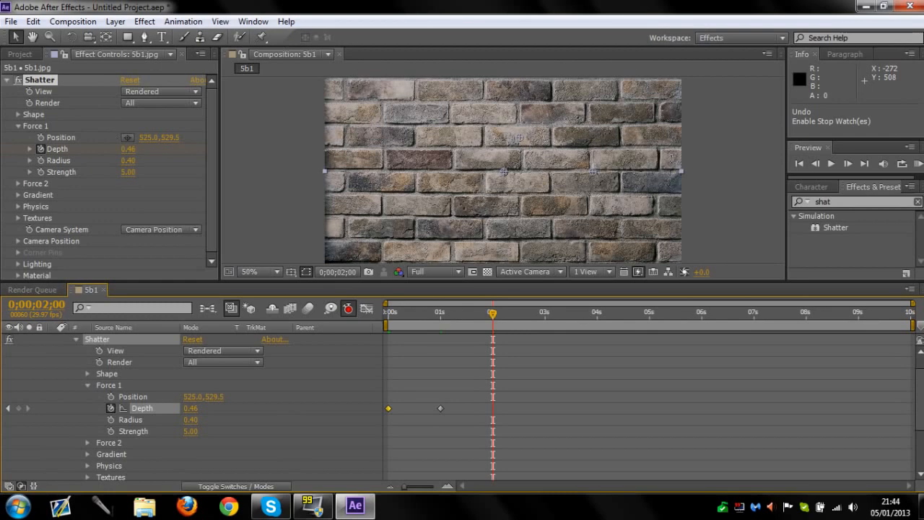
left_click_drag(128, 149, 109, 149)
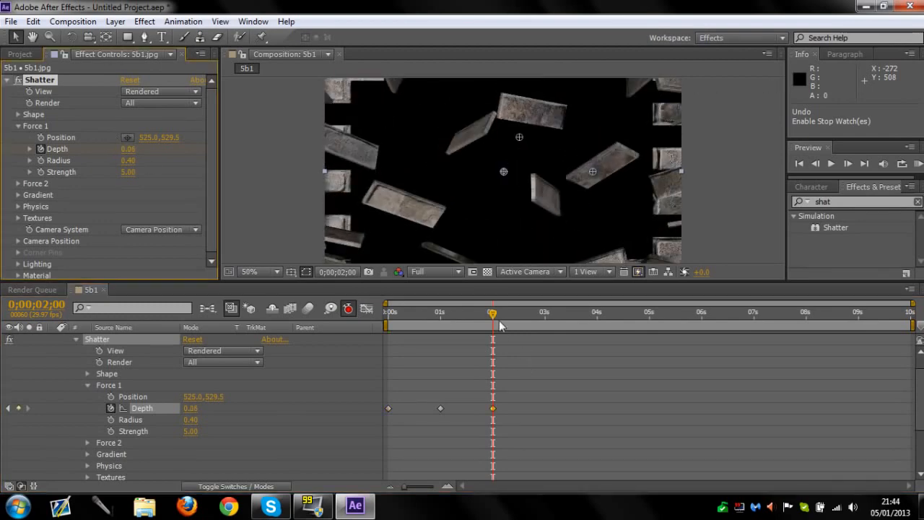
Preview the shattering from the start up to 0;00;01;09 with the composition viewer enlarged
left_click_drag(493, 319, 358, 311)
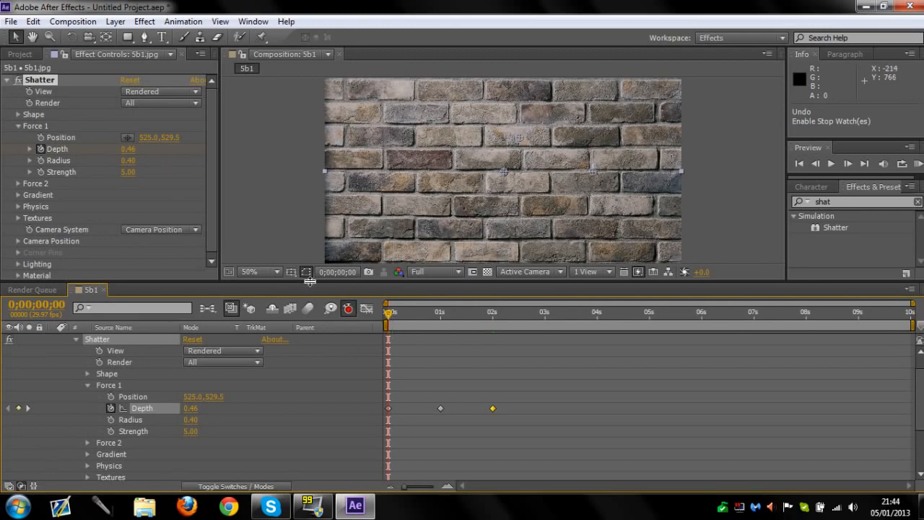
left_click_drag(310, 282, 313, 343)
left_click_drag(391, 380, 456, 374)
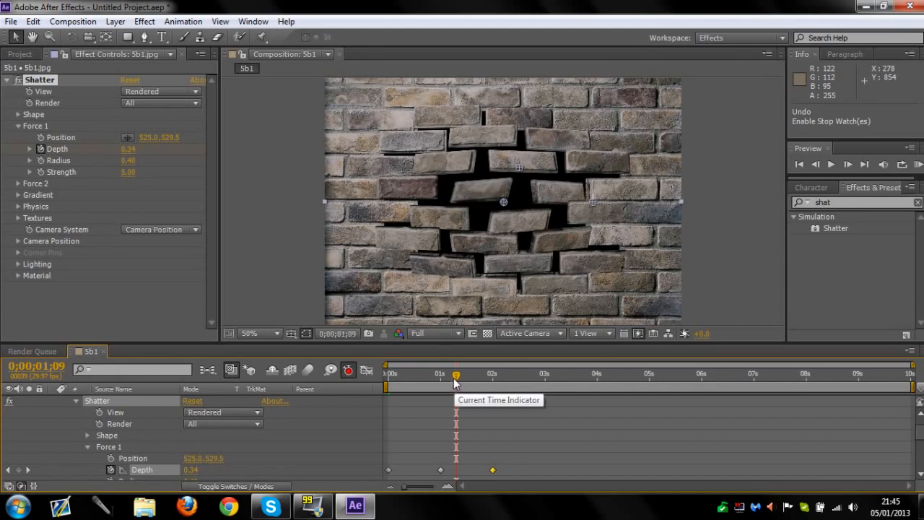
Inspect the Force 1 sphere in the Wireframe + Forces view and return the Shatter view to Rendered
left_click(196, 93)
left_click(201, 166)
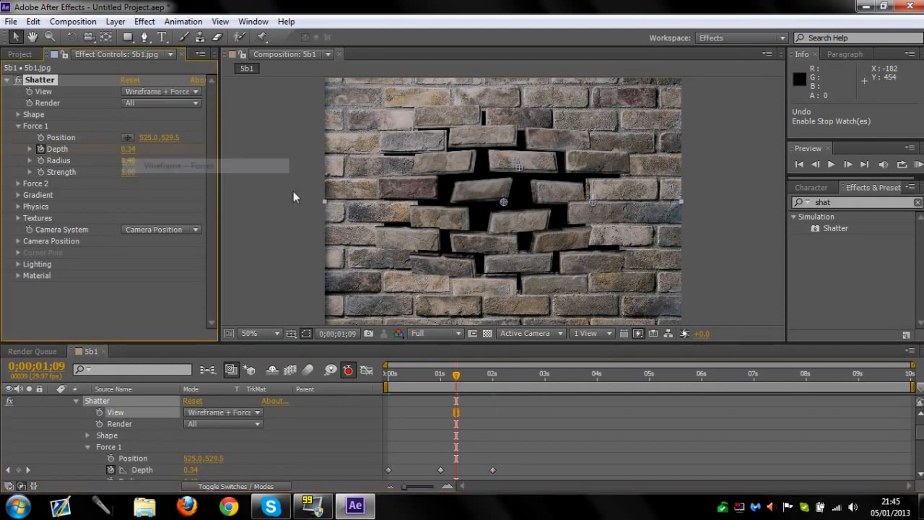
left_click(258, 206)
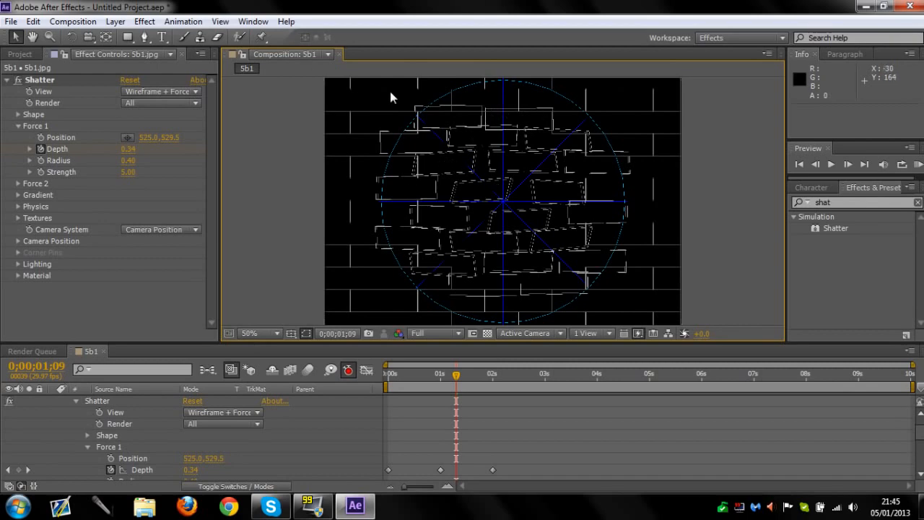
left_click(161, 91)
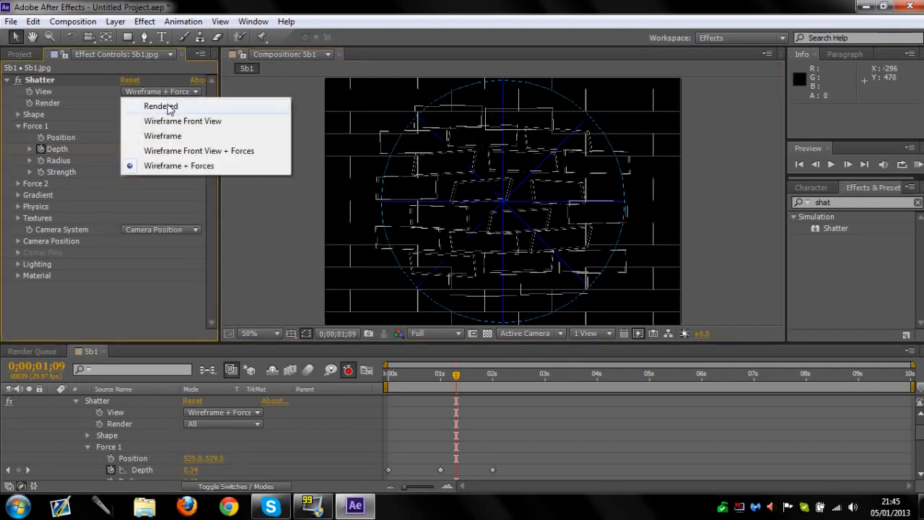
left_click(164, 106)
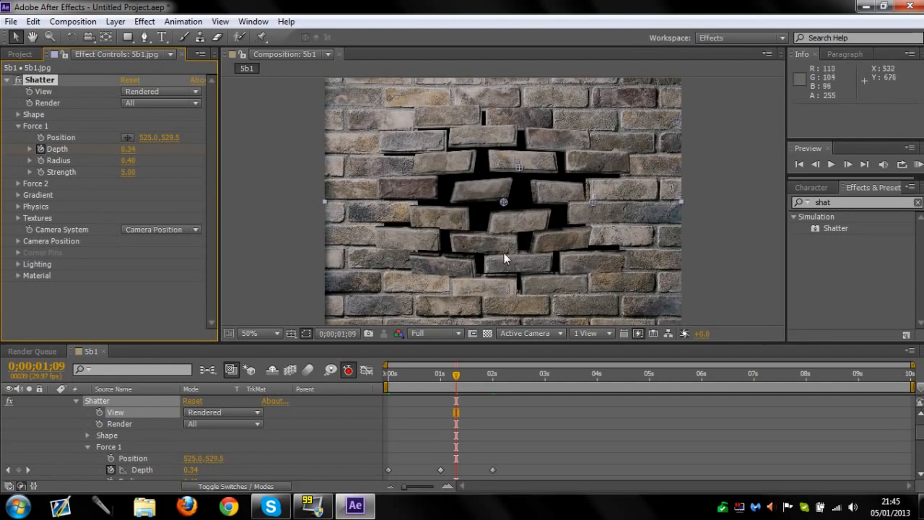
Scrub the shatter animation between 0 seconds and 0;00;02;02 to review how the bricks break apart
mouse_move(454, 375)
left_mouse_down()
mouse_move(475, 376)
mouse_move(442, 373)
left_mouse_up()
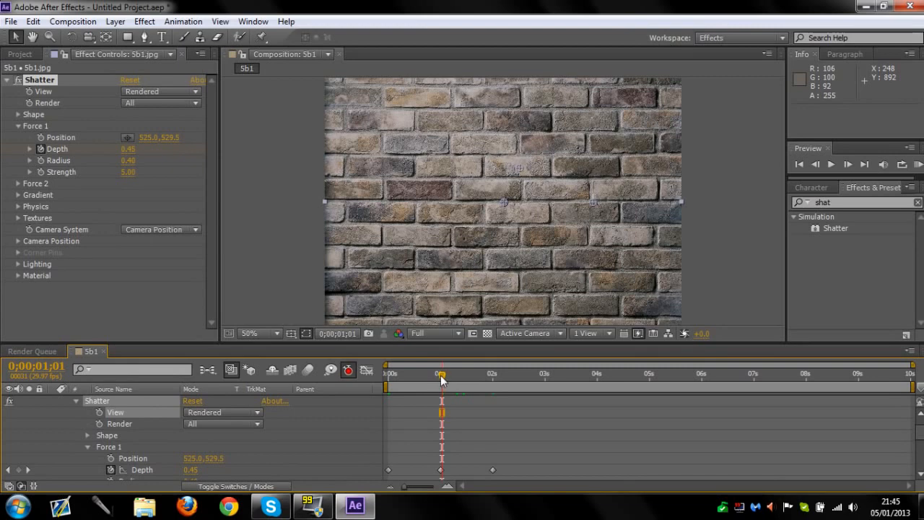
left_click_drag(442, 380, 373, 366)
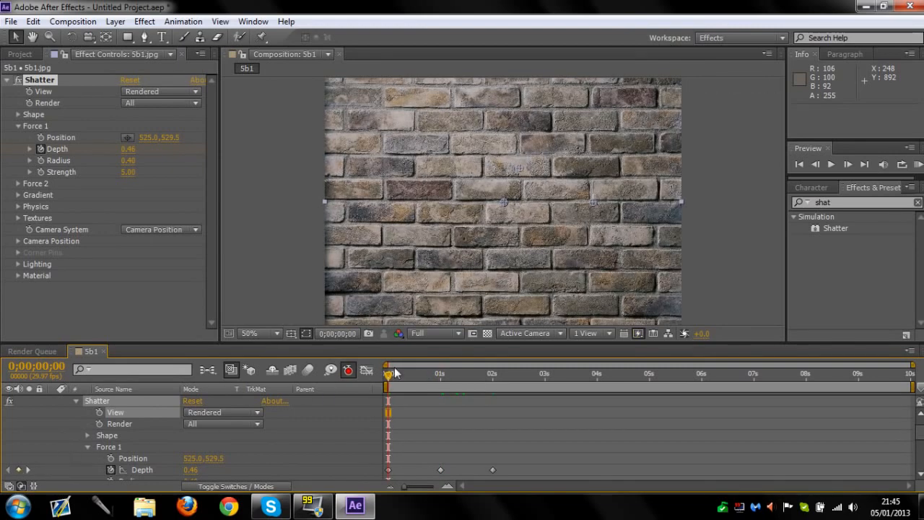
left_click_drag(400, 373, 427, 363)
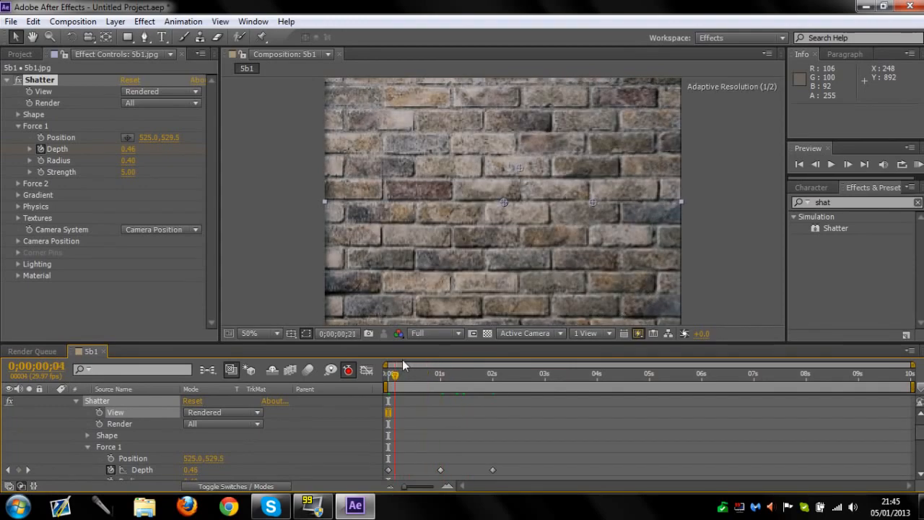
left_click_drag(442, 359, 495, 361)
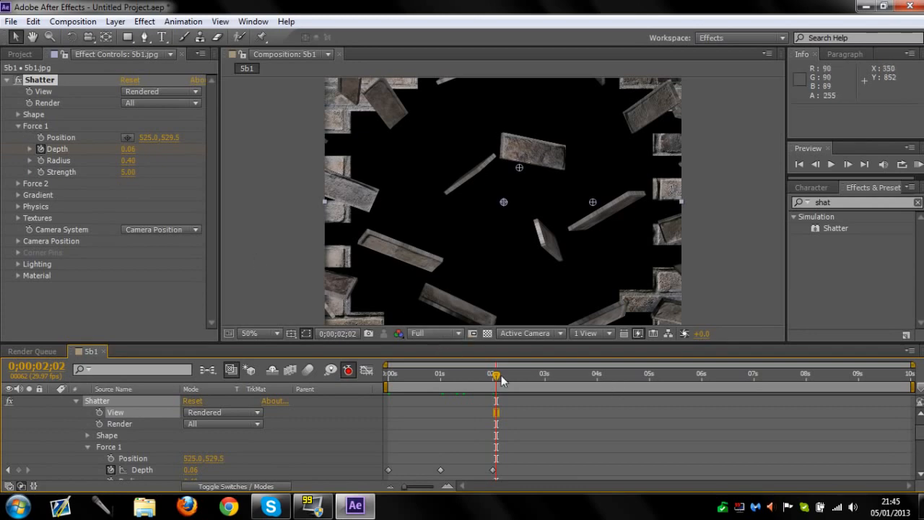
left_click_drag(493, 377, 480, 375)
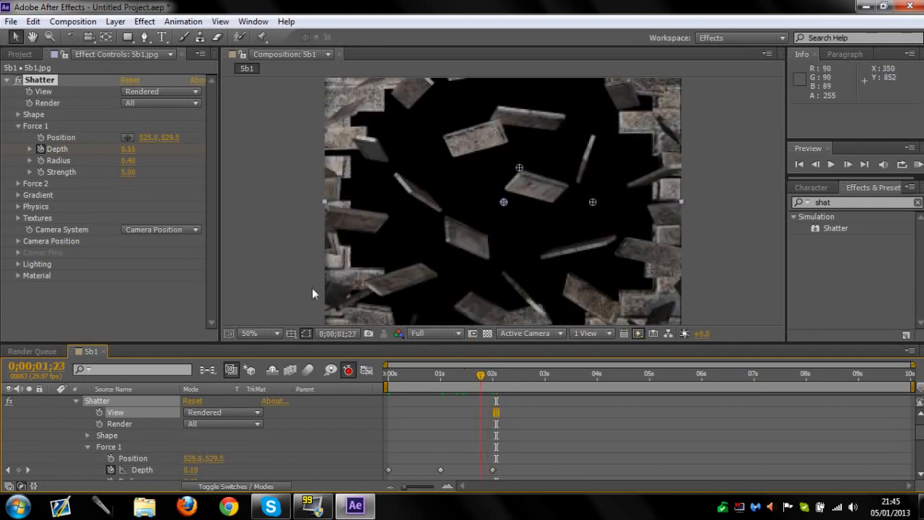
Set the Shatter effect's Shape Extrusion Depth to 0.45, then collapse the effect's controls
left_click(18, 114)
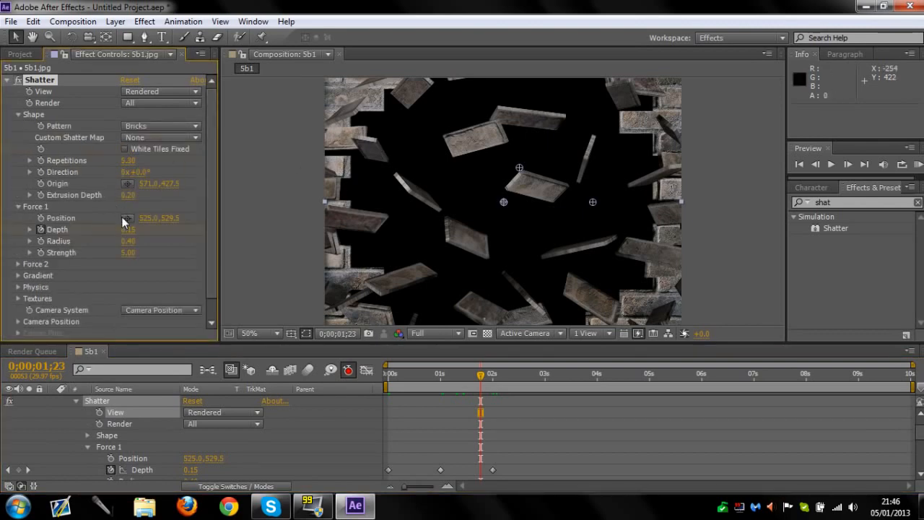
left_click_drag(128, 195, 146, 195)
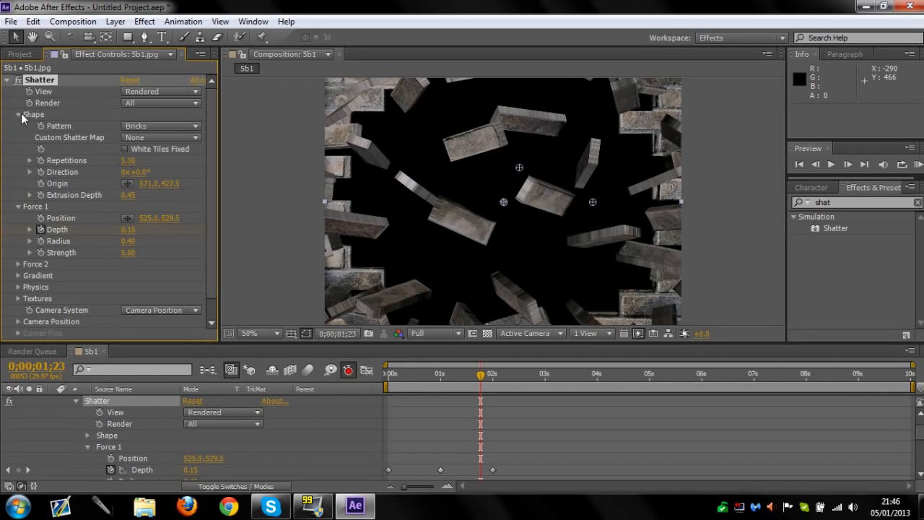
left_click(7, 80)
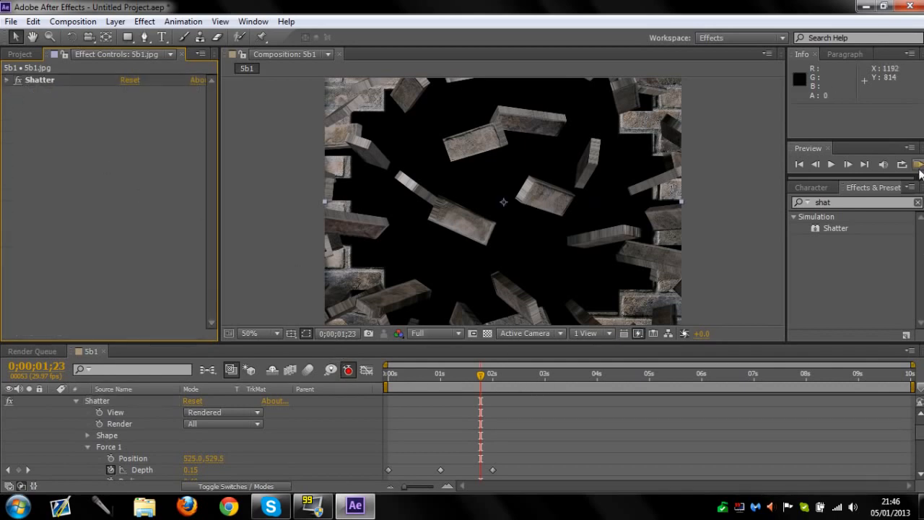
Shorten the work area to end at 0;00;05;02 and play a RAM preview of it
left_click_drag(911, 388, 661, 389)
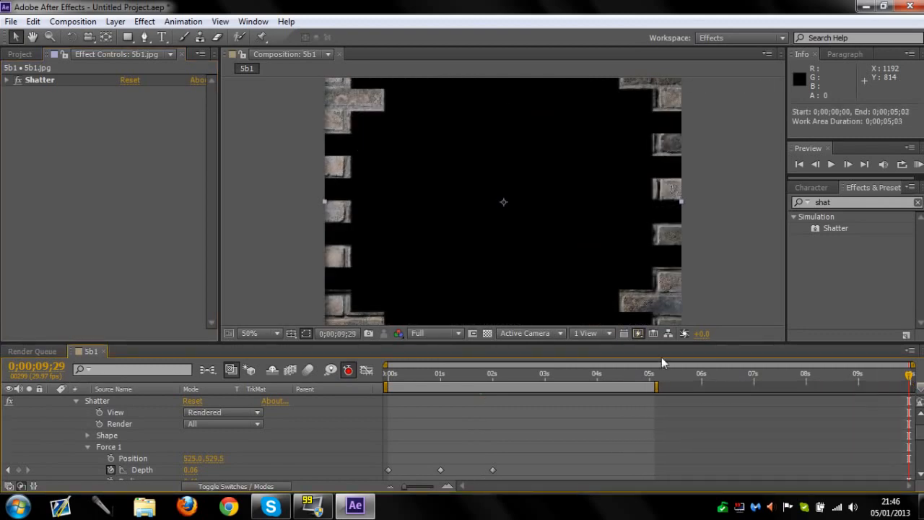
left_click(918, 164)
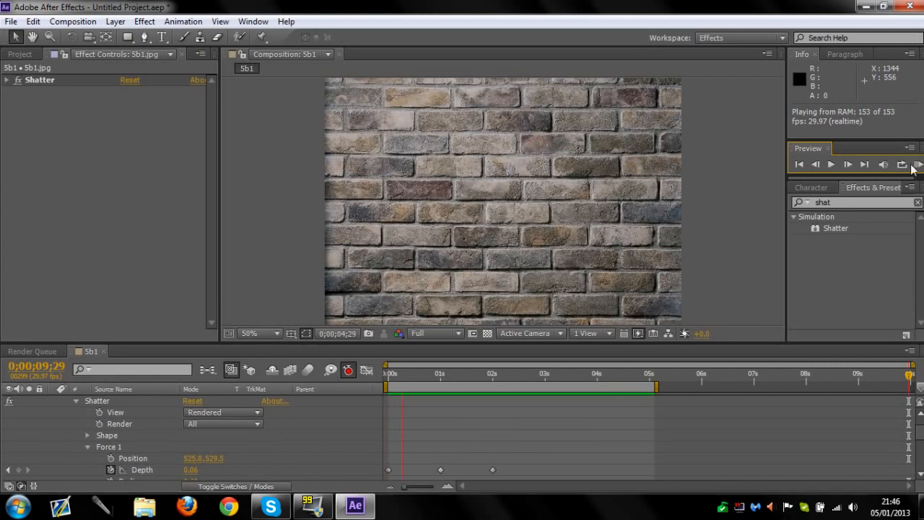
key("space")
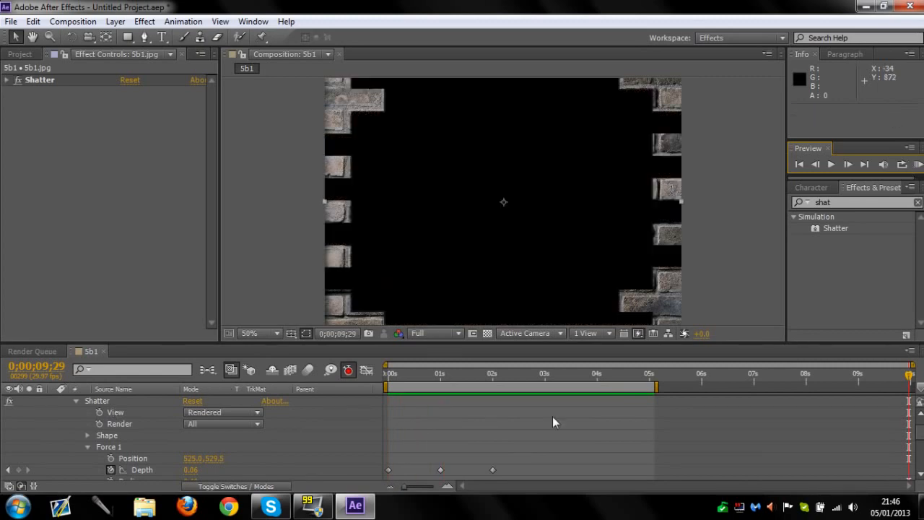
Collapse the top layer's properties, then hide and delete the duplicate 5b1.jpg layer beneath it
scroll(103, 419, "up", 2)
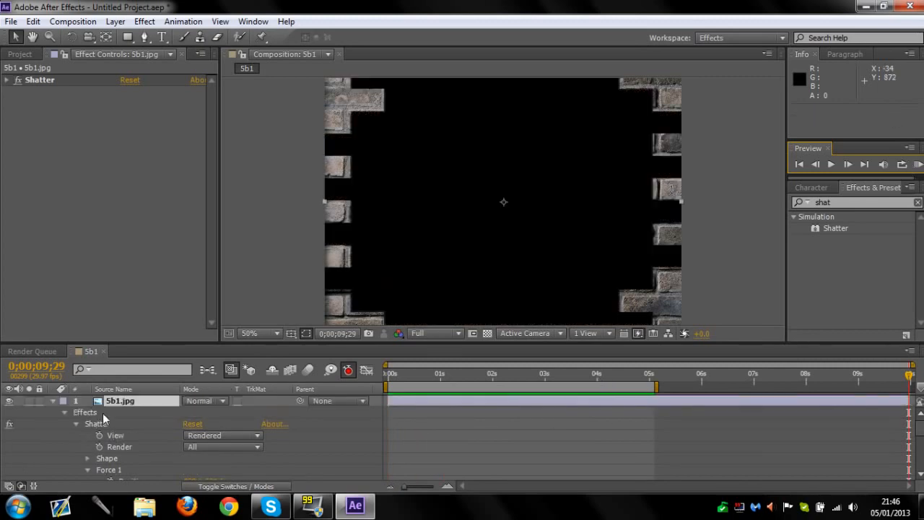
left_click(54, 402)
left_click(8, 413)
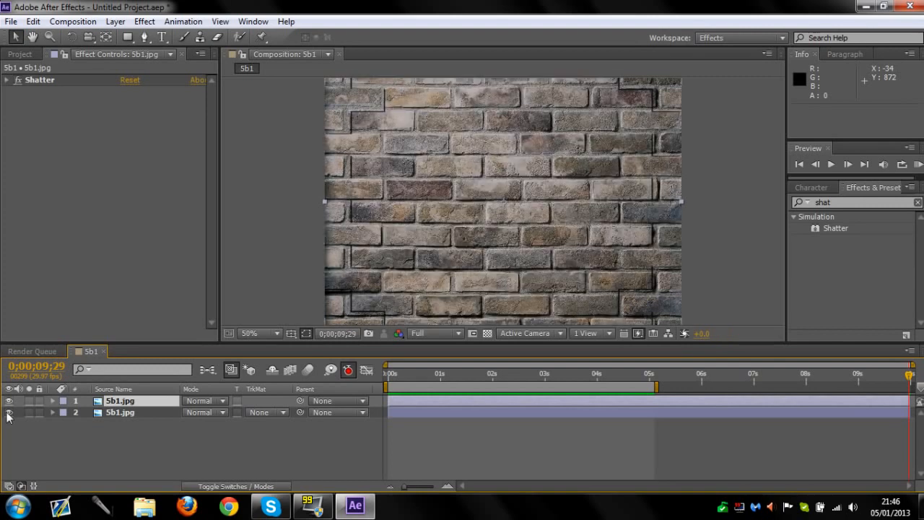
left_click(7, 413)
left_click(144, 412)
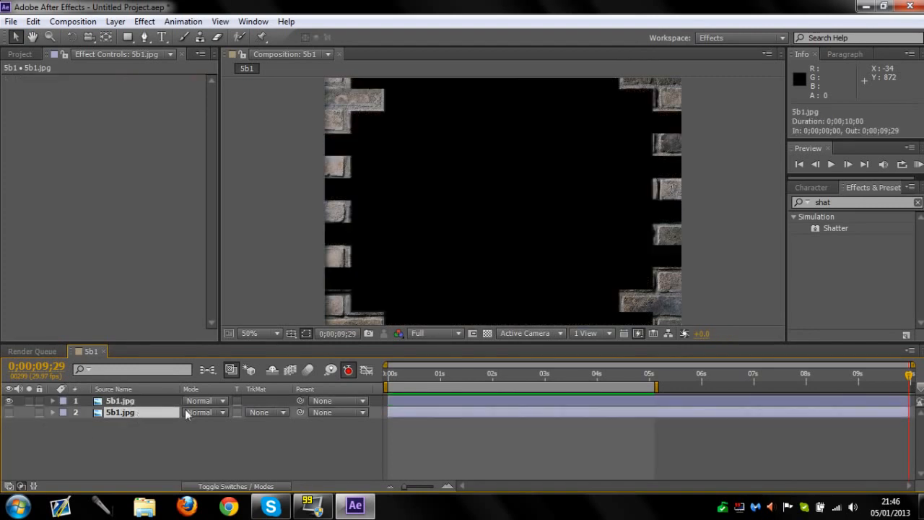
key("Delete")
left_click(130, 405)
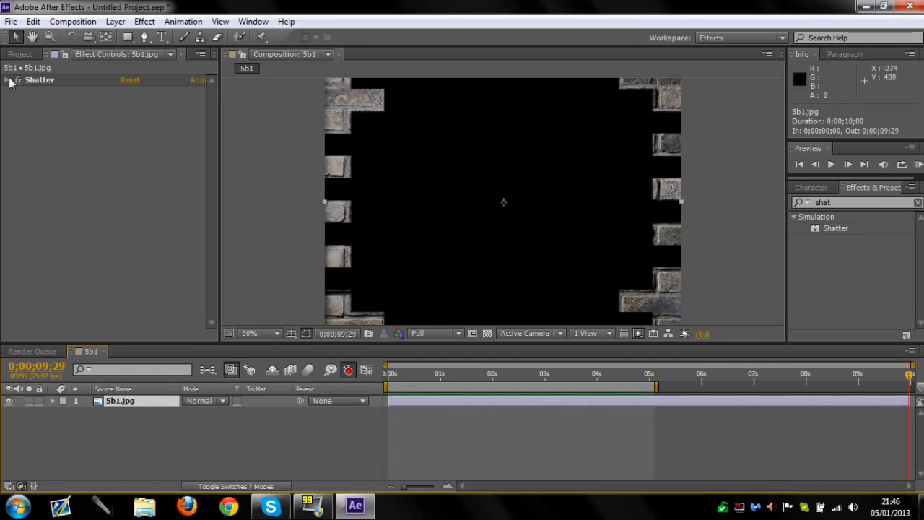
Try a Force 1 Radius of 0.56 and check the burst at 0;00;00;09 and 0;00;00;24
left_click(8, 80)
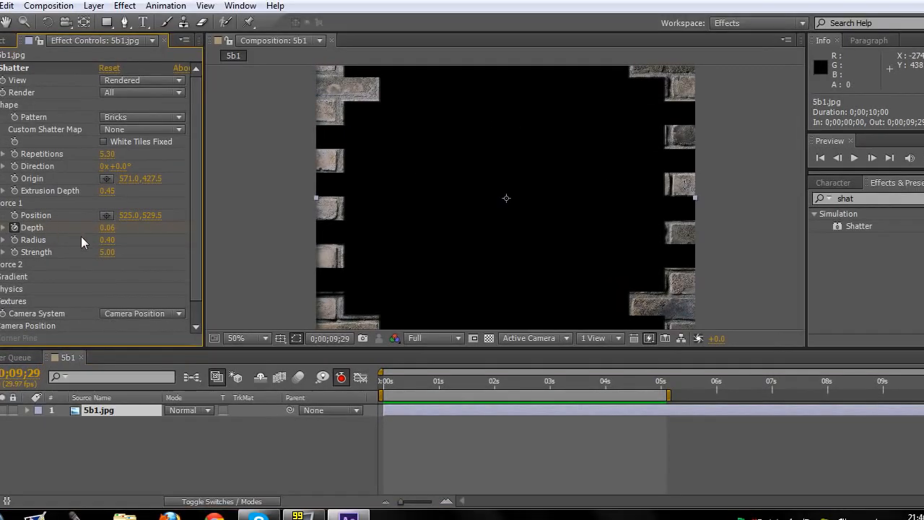
mouse_move(107, 240)
left_mouse_down()
mouse_move(98, 240)
mouse_move(119, 240)
left_mouse_up()
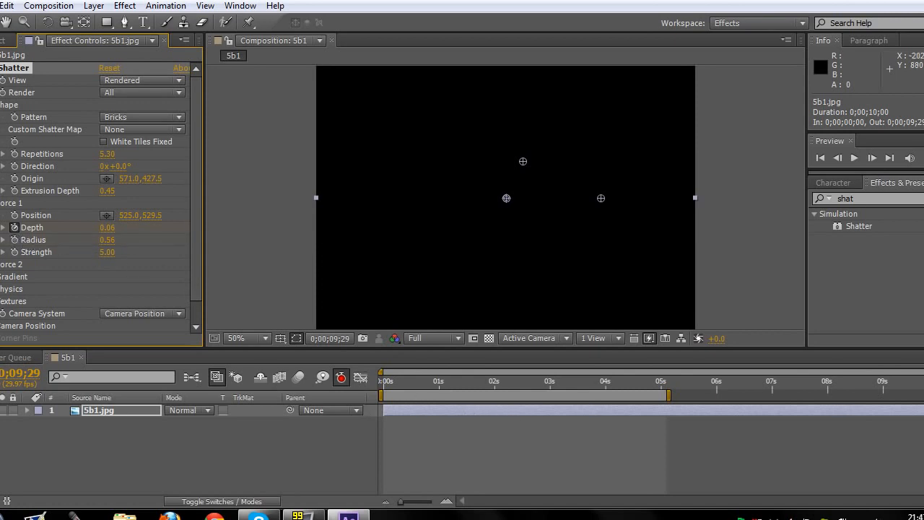
left_click_drag(834, 377, 402, 370)
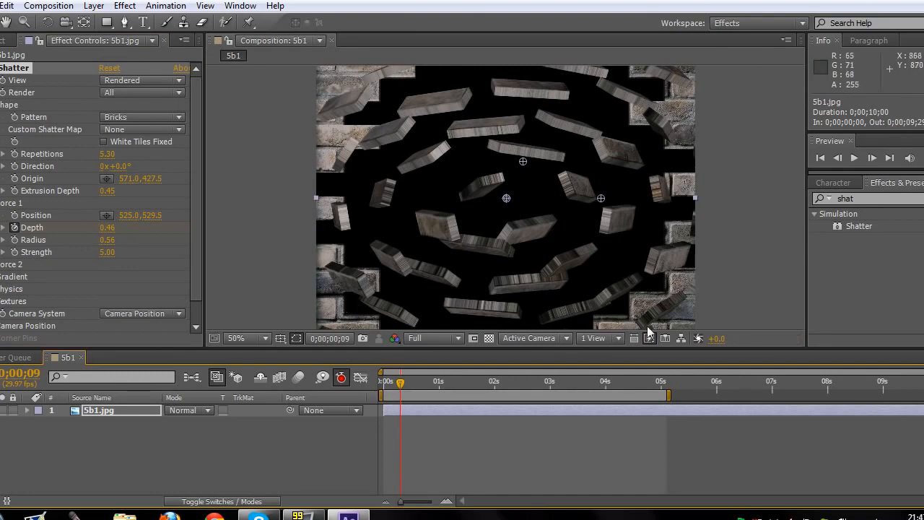
left_click_drag(405, 390, 428, 379)
key("comma")
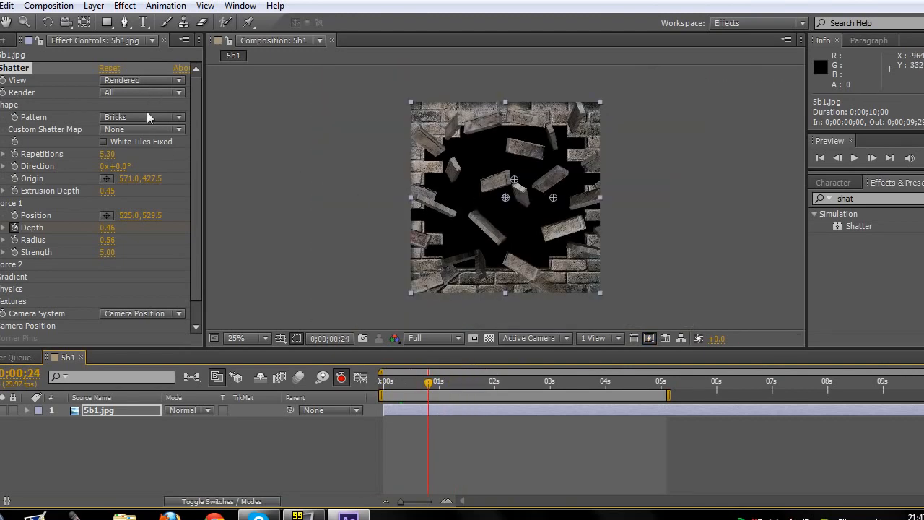
Try keyframing the Force 1 Radius to 0.80 at 0;00;00;24 using the Wireframe Front View, then return the view to Rendered
left_click(175, 84)
left_click(174, 144)
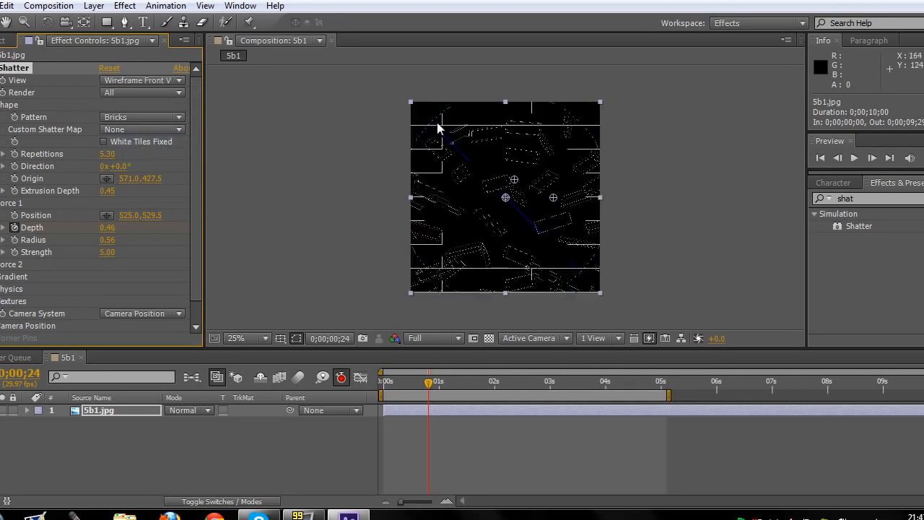
scroll(491, 238, "up", 2)
scroll(386, 126, "down", 2)
left_click(15, 239)
left_click_drag(107, 240, 125, 240)
scroll(476, 196, "up", 1)
left_click(168, 80)
left_click(163, 97)
Fit the whole composition in the viewer and play a RAM preview from 0 seconds
left_click(249, 338)
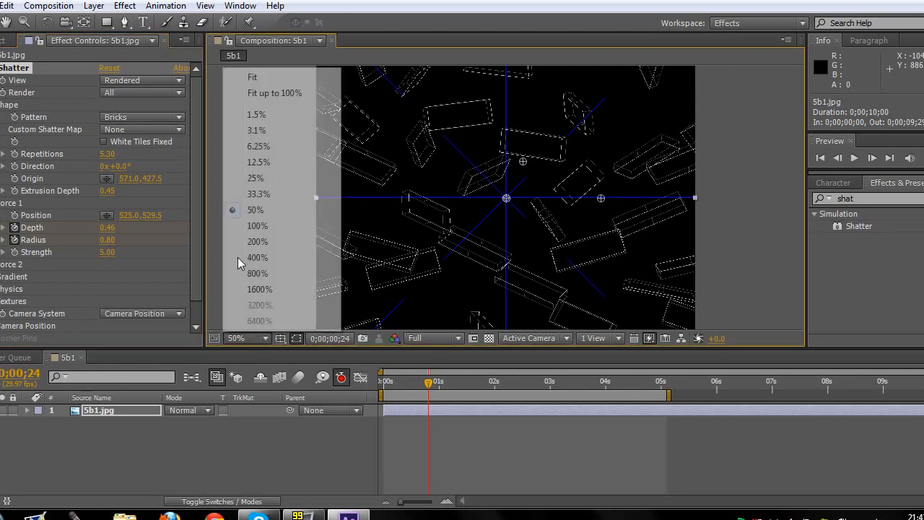
left_click(266, 79)
left_click_drag(431, 387, 383, 386)
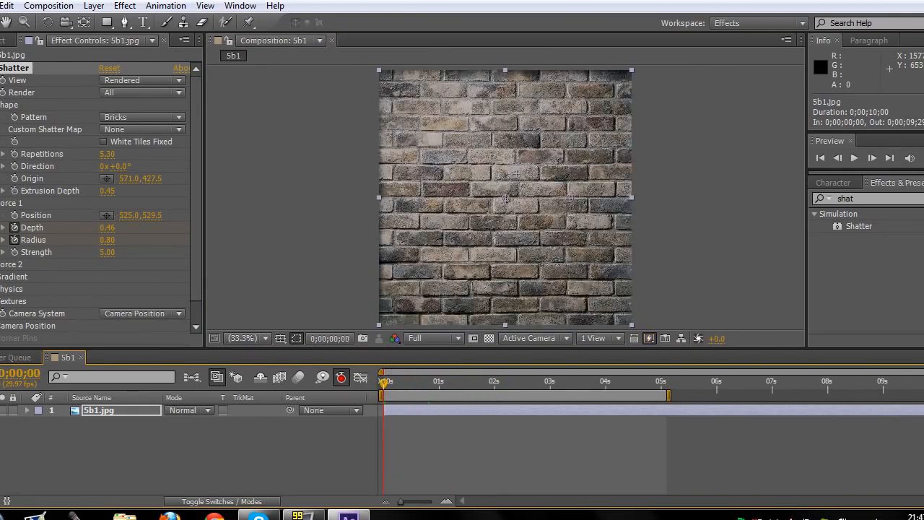
key("KP_0")
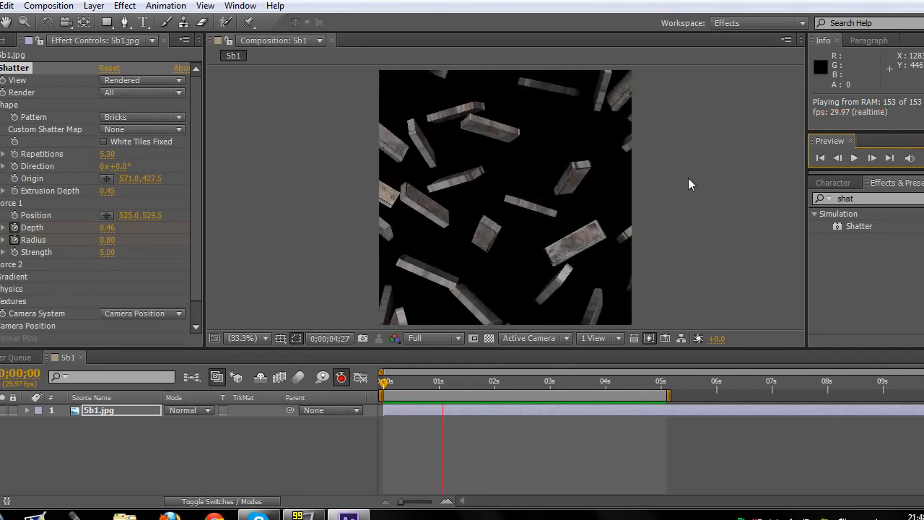
key("space")
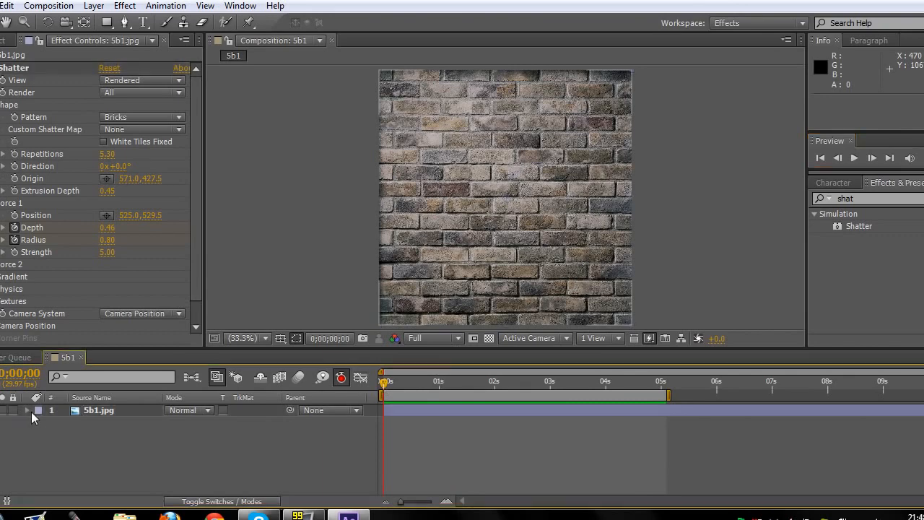
Expand the layer's Shatter properties in the timeline and undo the Force 1 Radius keyframing and value changes
left_click(27, 410)
left_click_drag(385, 388, 439, 381)
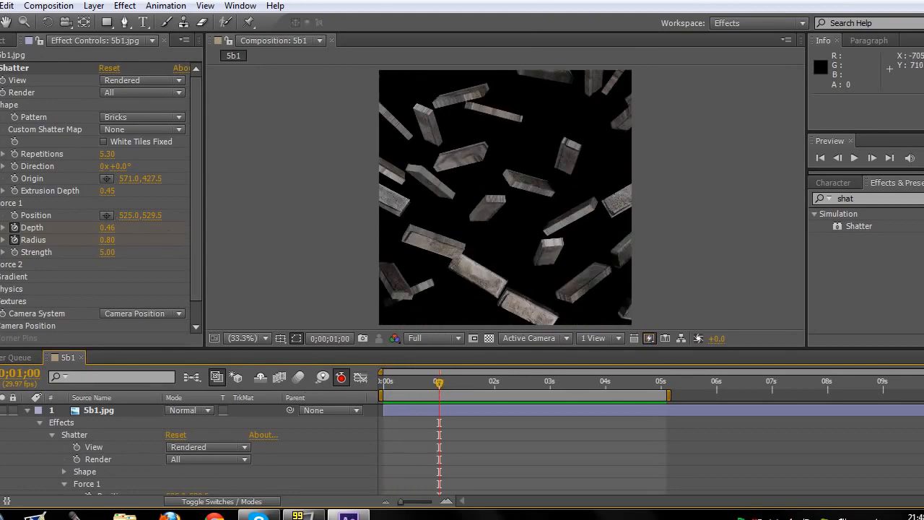
key("ctrl+z")
key("ctrl+z")
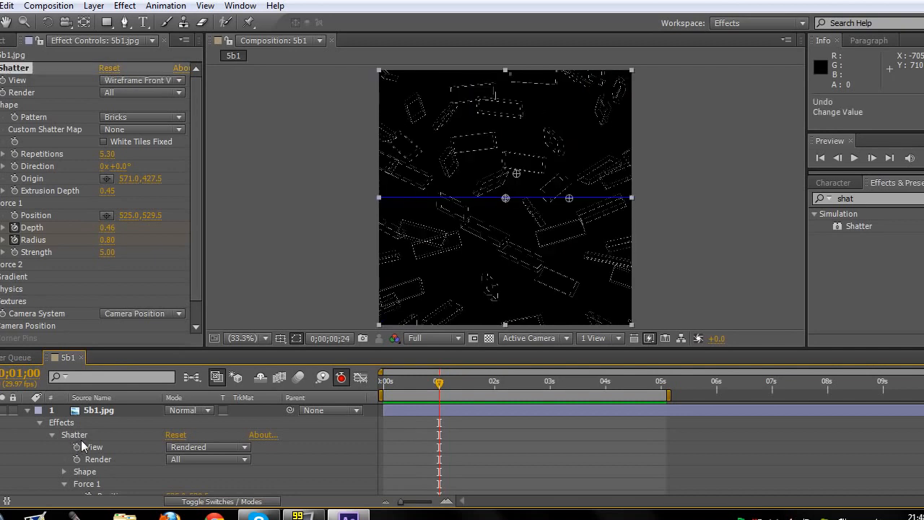
key("ctrl+z")
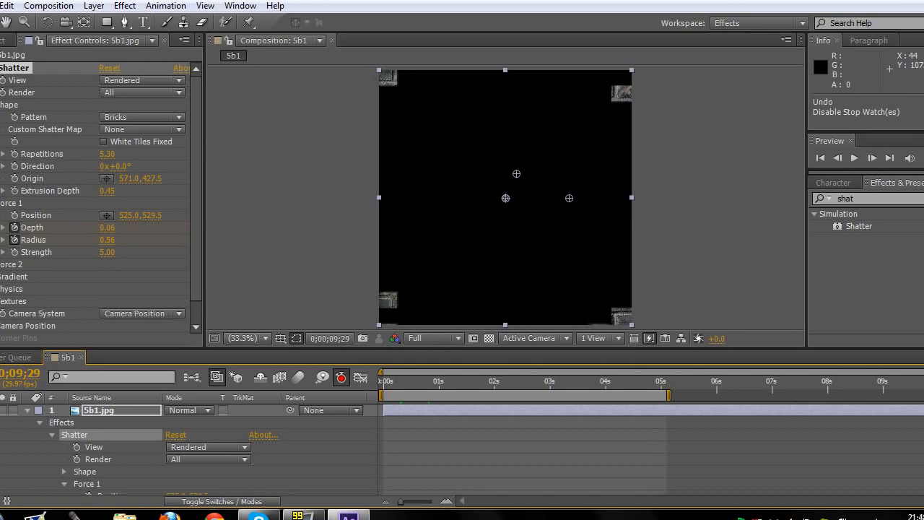
left_click_drag(641, 380, 404, 380)
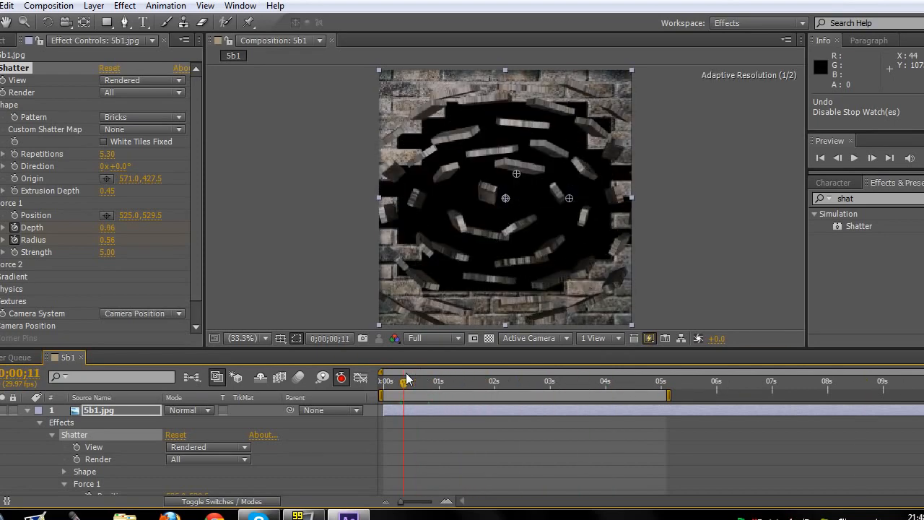
key("ctrl+z")
key("ctrl+z")
key("ctrl+z")
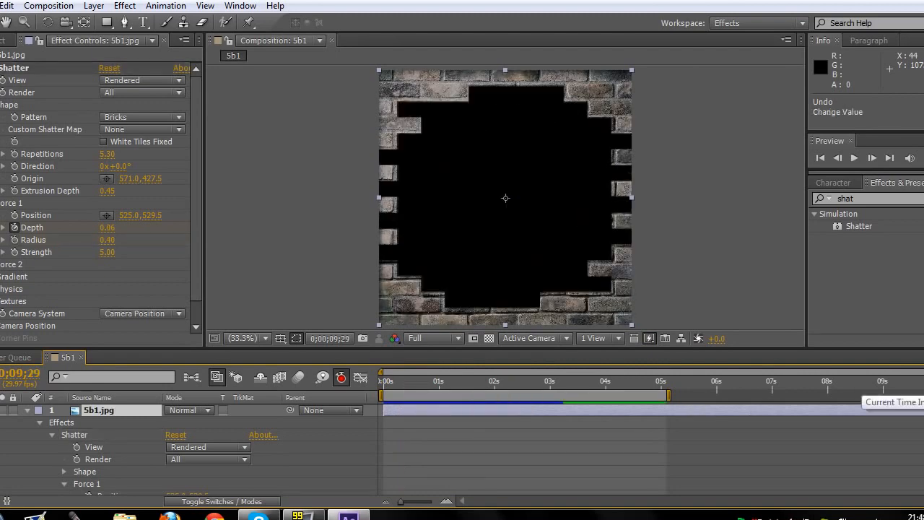
Keyframe the Force 1 Radius at 0.40 for both 1 second and 0 seconds in an enlarged timeline
left_click_drag(548, 381, 439, 380)
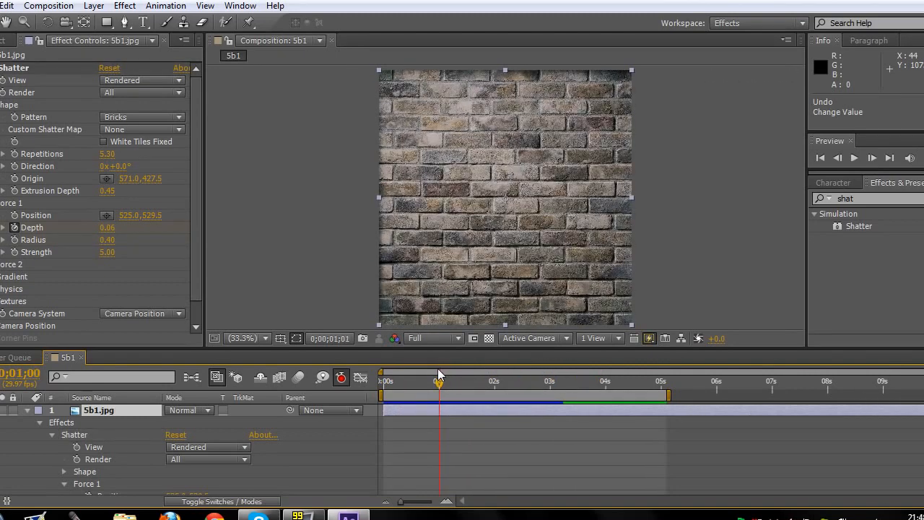
left_click(14, 240)
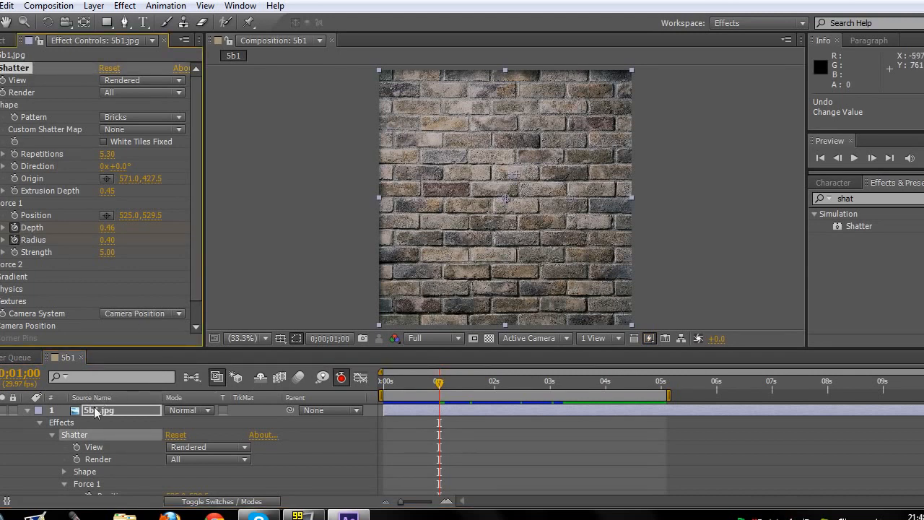
left_click_drag(381, 348, 392, 290)
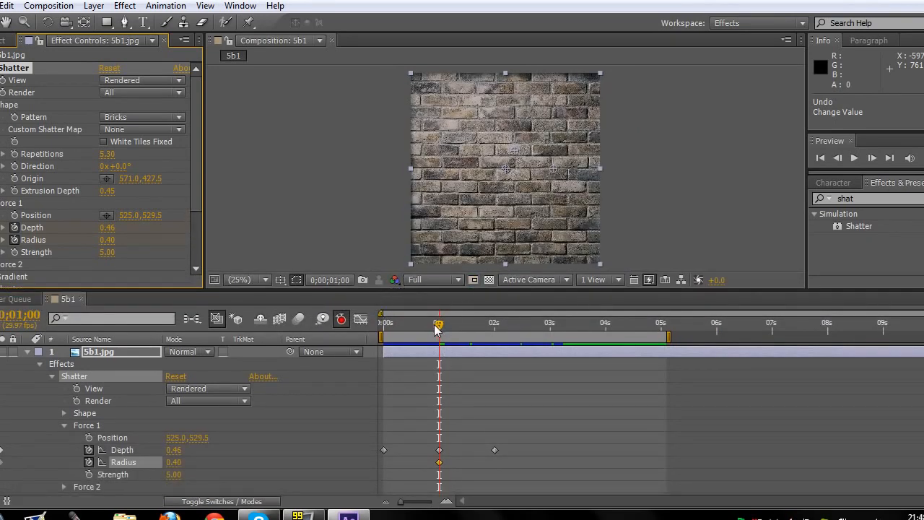
left_click_drag(437, 329, 367, 324)
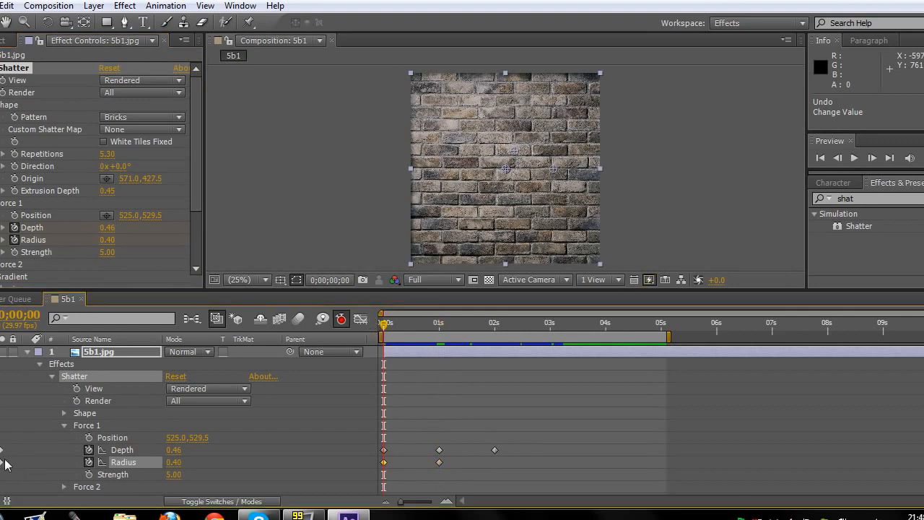
Keyframe the Force 1 Radius at 0.66 for 2 seconds
left_click_drag(385, 327, 419, 329)
left_click_drag(477, 328, 497, 326)
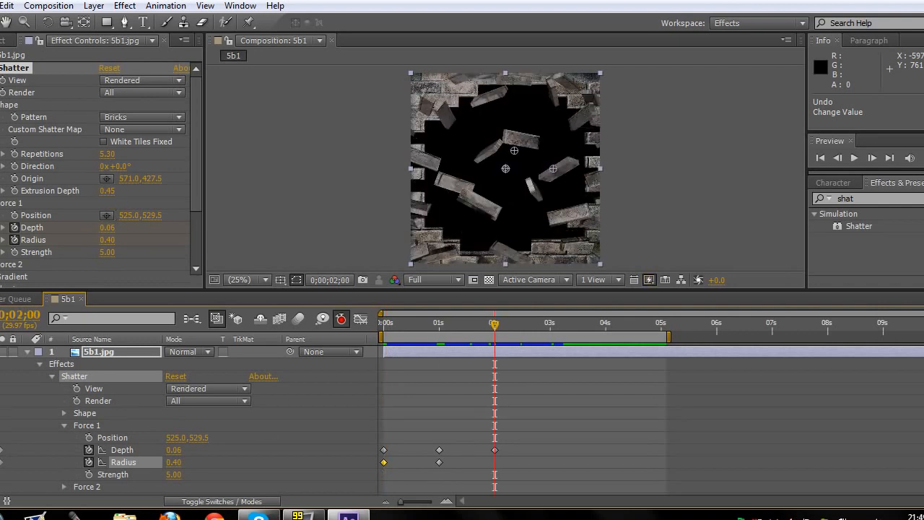
left_click_drag(174, 462, 178, 462)
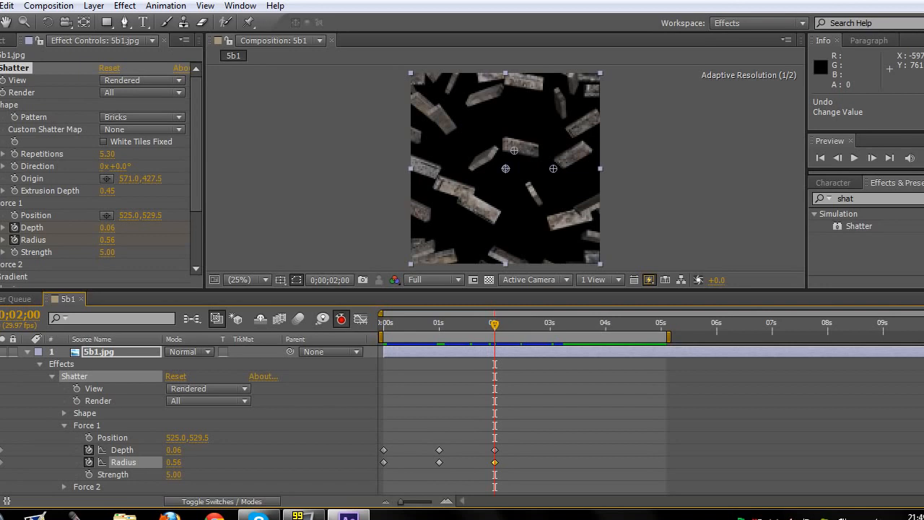
left_click_drag(118, 239, 124, 239)
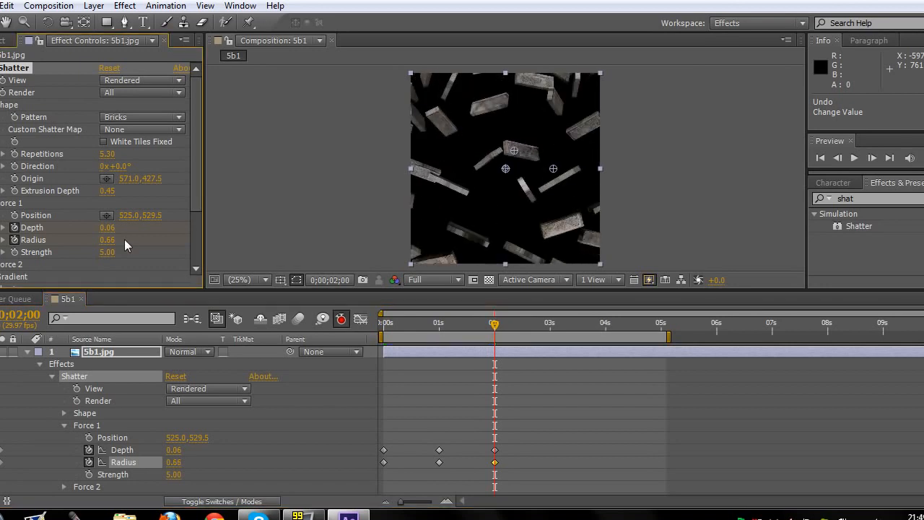
Enlarge the composition viewer and play a RAM preview of the keyframed Radius animation
left_click_drag(494, 324, 432, 327)
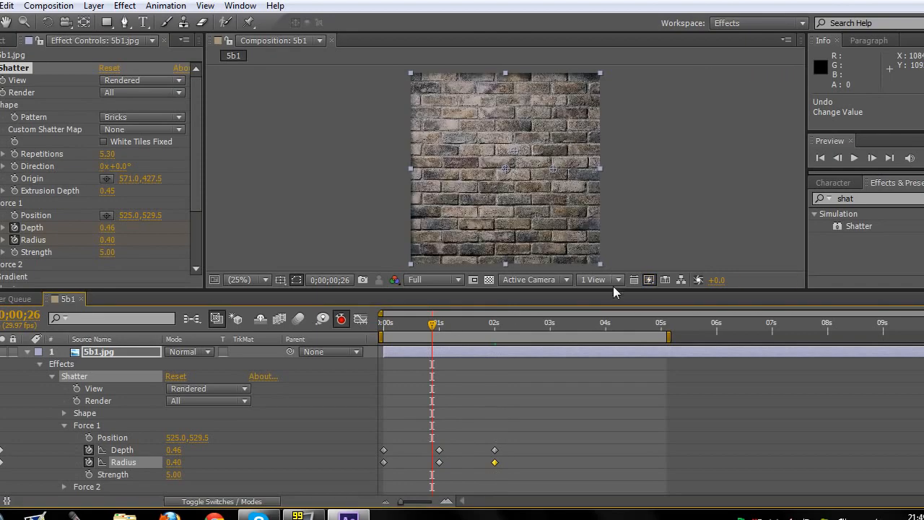
left_click_drag(614, 291, 613, 382)
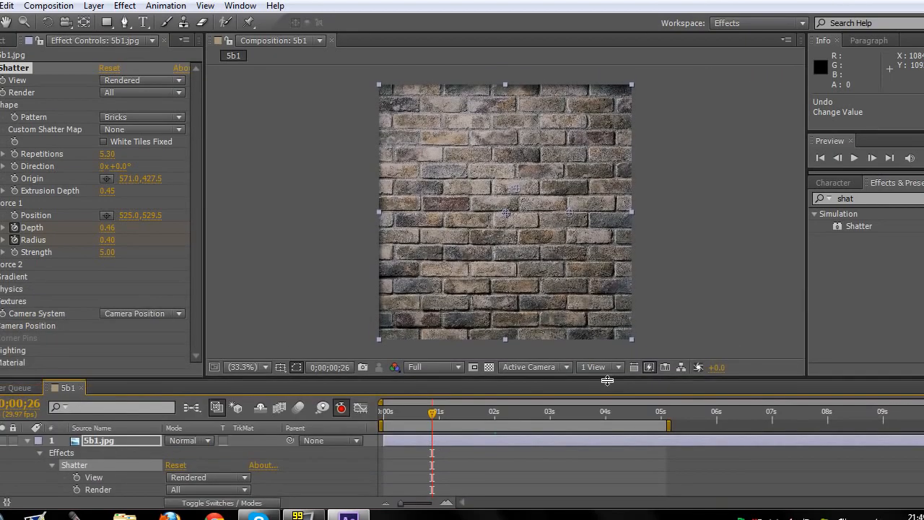
left_click(923, 158)
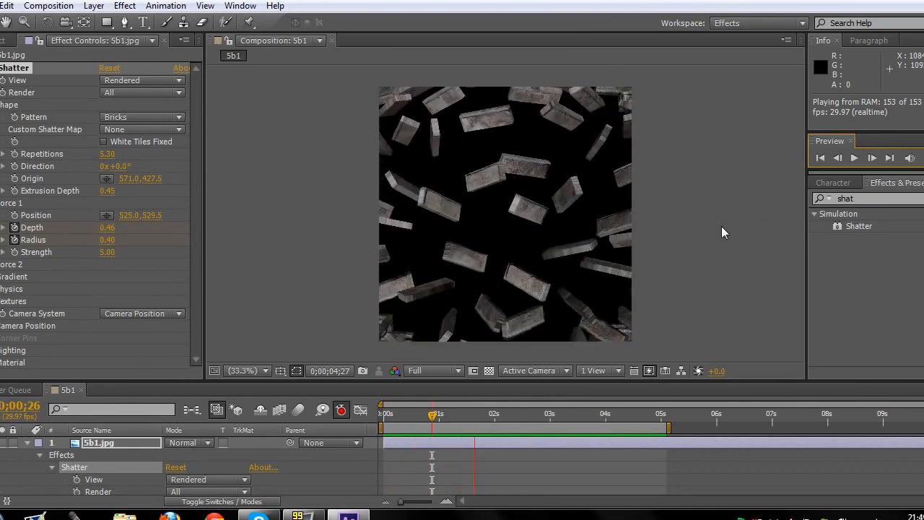
left_click(716, 228)
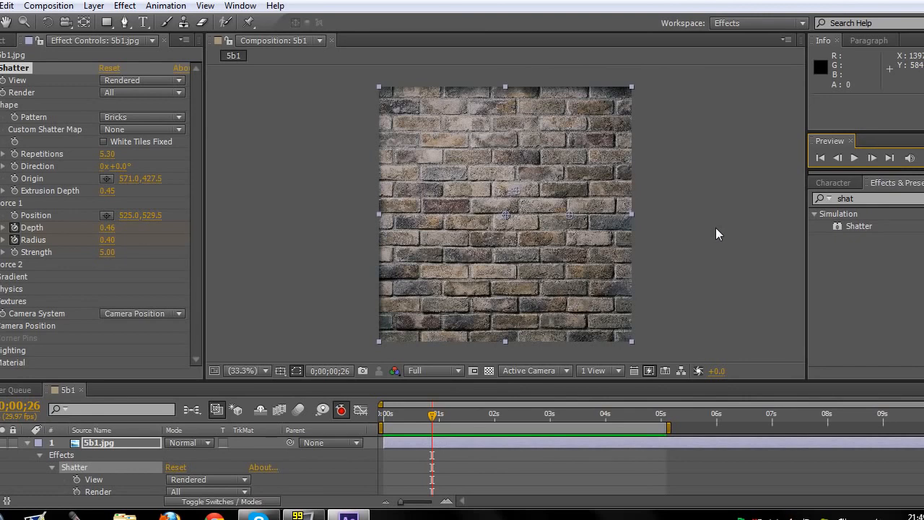